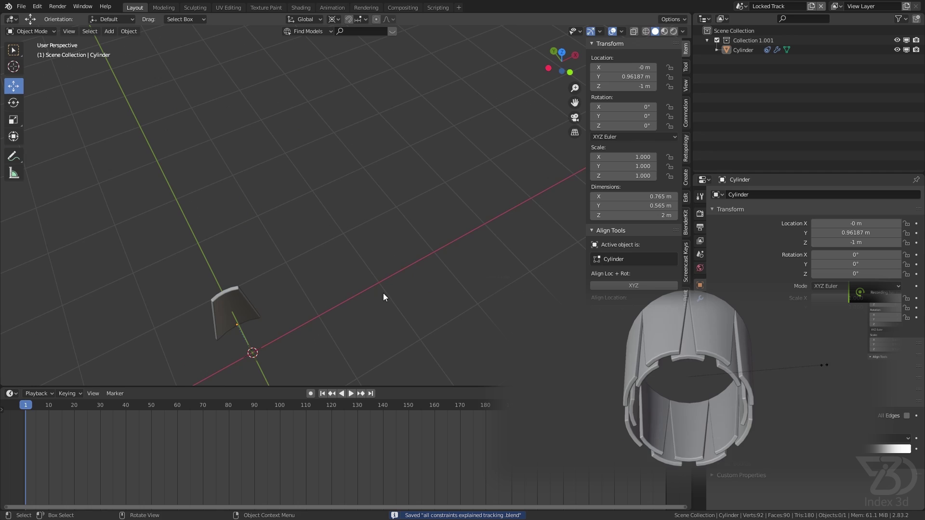
# Select the cylinder petal and show its Solidify and Bevel (0.014 m, 2 segments) modifiers
pyautogui.moveTo(382, 293); pyautogui.dragTo(358, 98, button='middle')
pyautogui.click(214, 132)
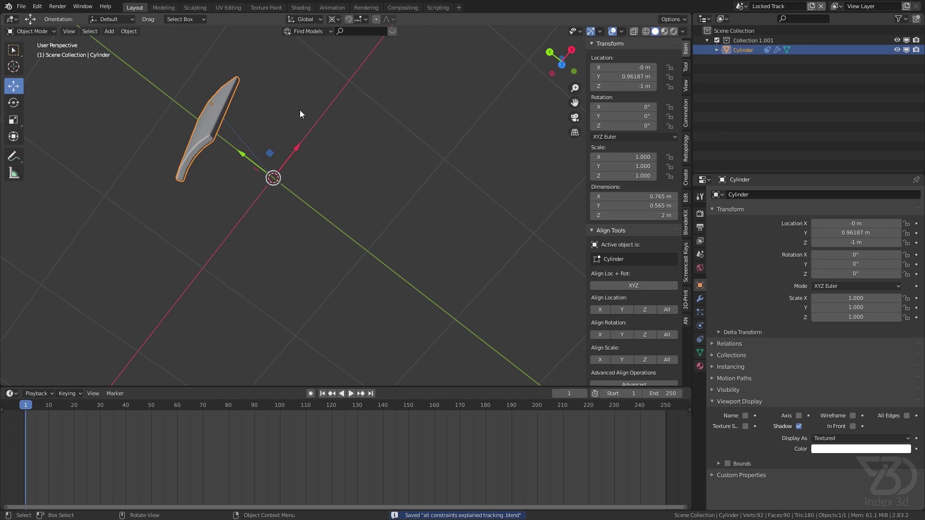
pyautogui.keyDown('shift'); pyautogui.moveTo(261, 142); pyautogui.dragTo(291, 185, button='middle'); pyautogui.keyUp('shift')
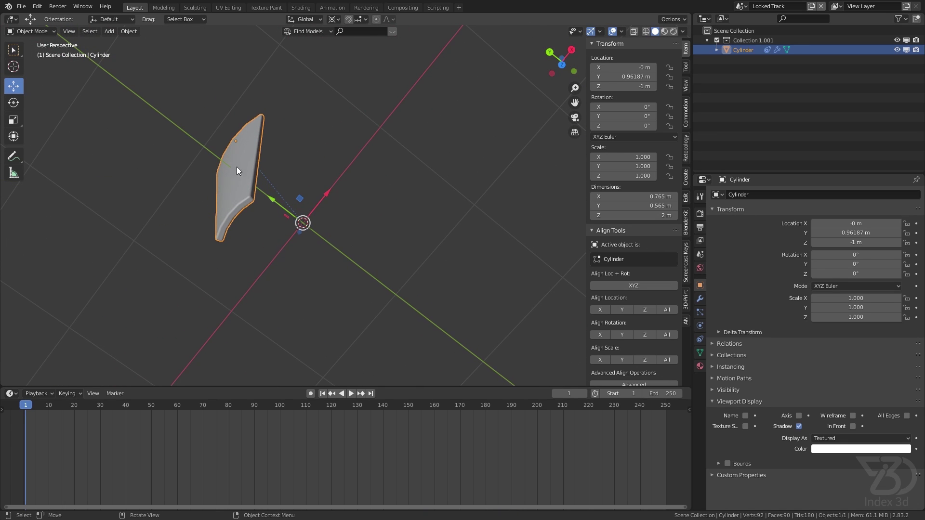
pyautogui.click(701, 299)
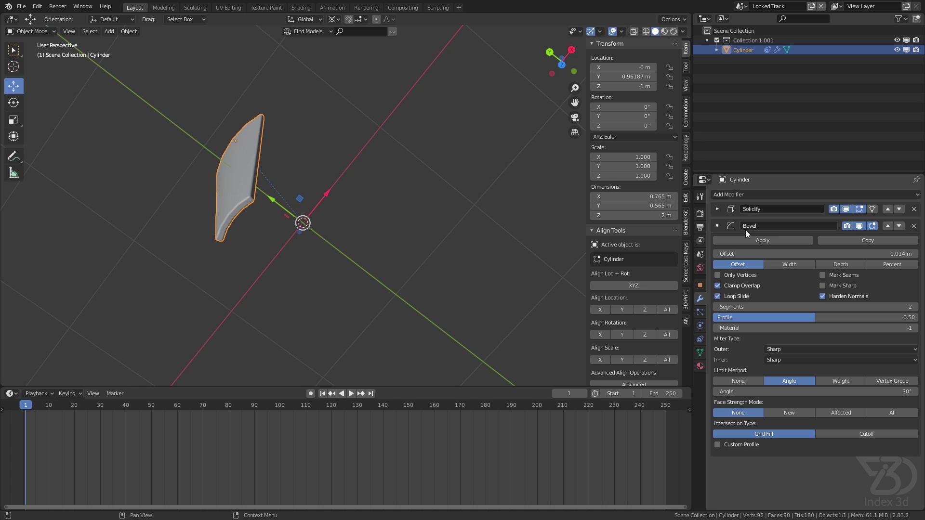
# Save the file and look at the petal from the top view, then orbit back into perspective
pyautogui.hotkey('ctrl', 's')
pyautogui.press('KP_7')
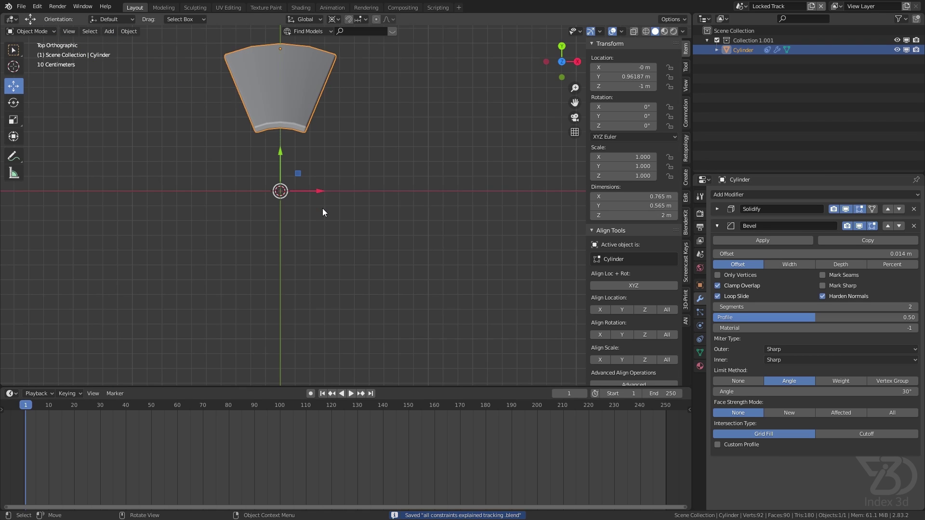
pyautogui.keyDown('shift'); pyautogui.scroll(3, 348, 218); pyautogui.keyUp('shift')
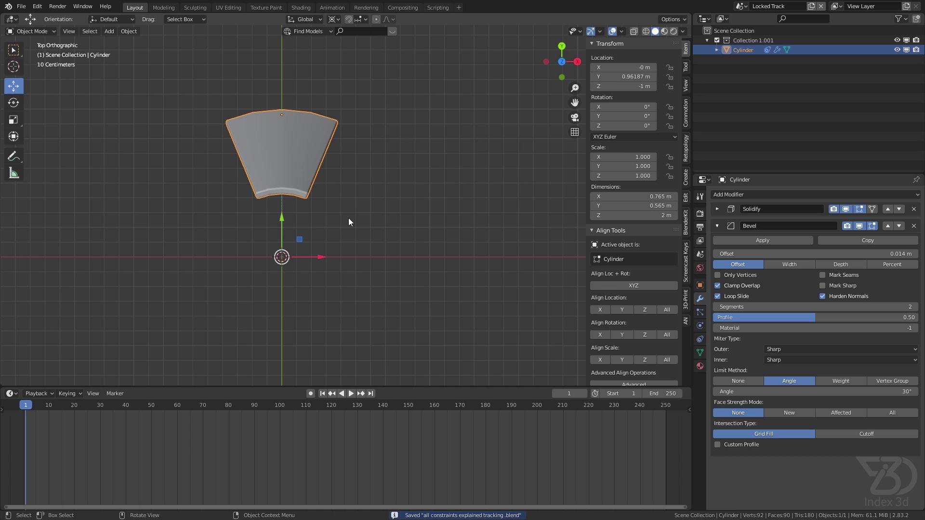
pyautogui.moveTo(301, 184); pyautogui.dragTo(361, 161, button='middle')
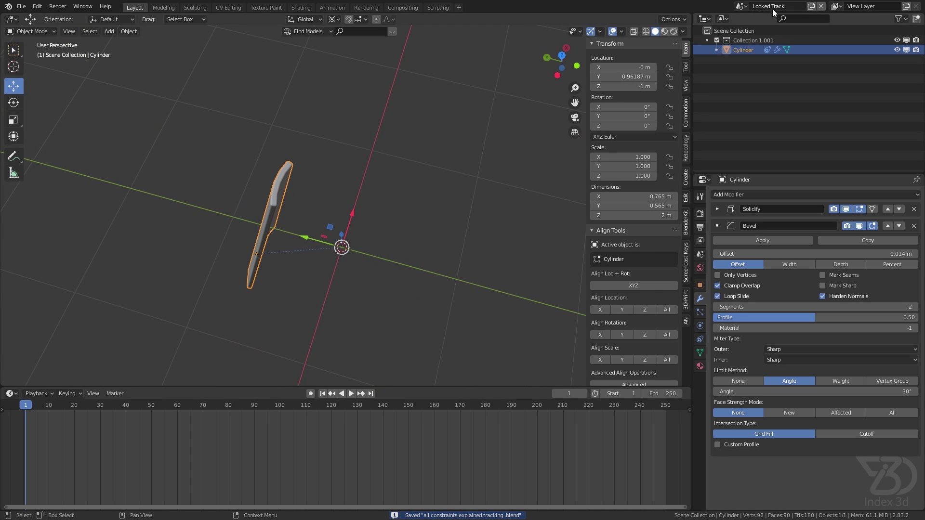
# Delete the petal's Locked Track constraint, then bring up the Add Object Constraint list
pyautogui.click(700, 341)
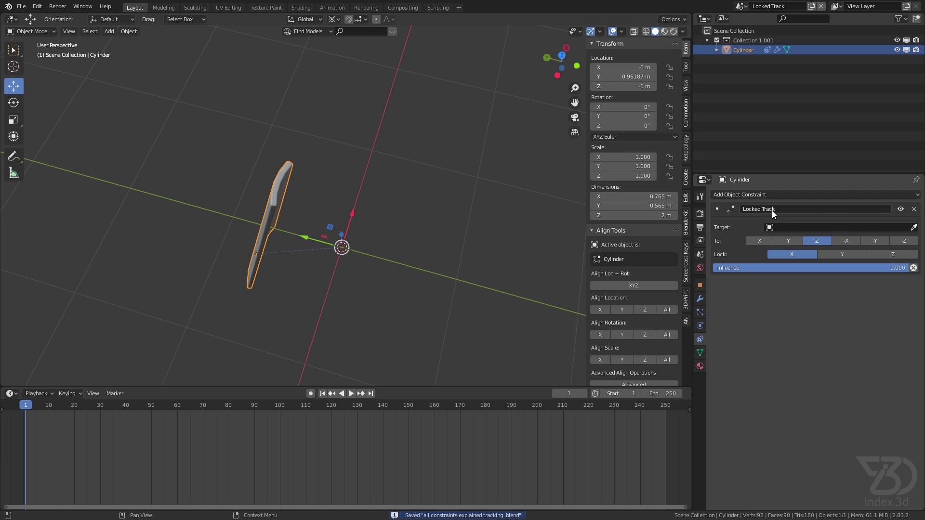
pyautogui.click(914, 208)
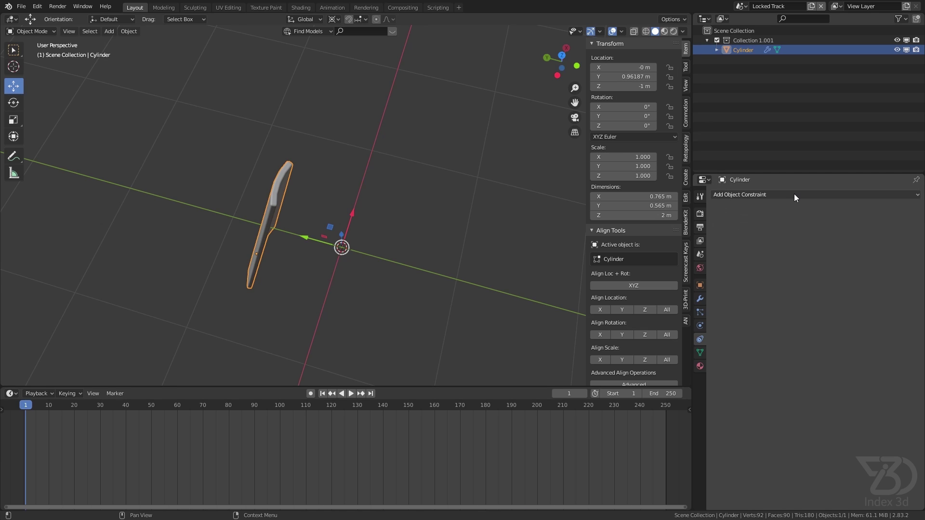
pyautogui.click(793, 194)
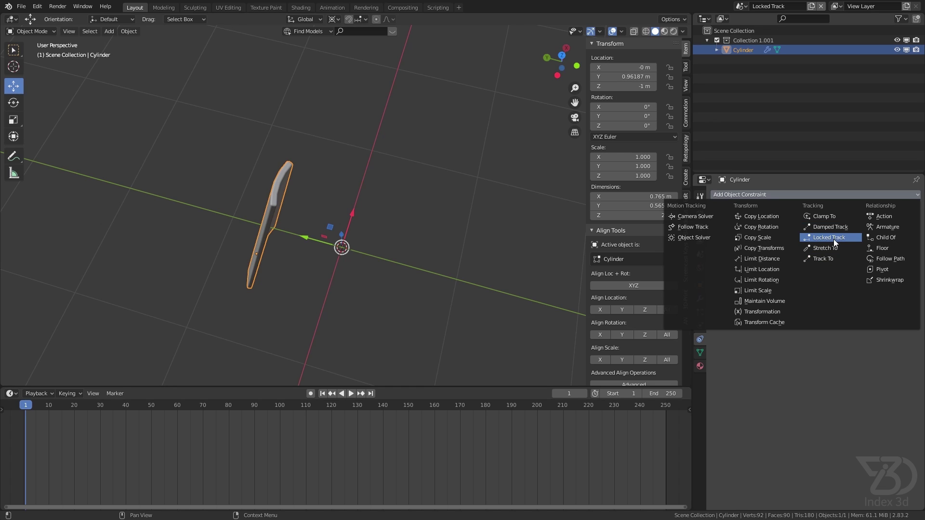
# Close the constraint list without adding one and put the Cylinder petal into Edit Mode
pyautogui.click(362, 233)
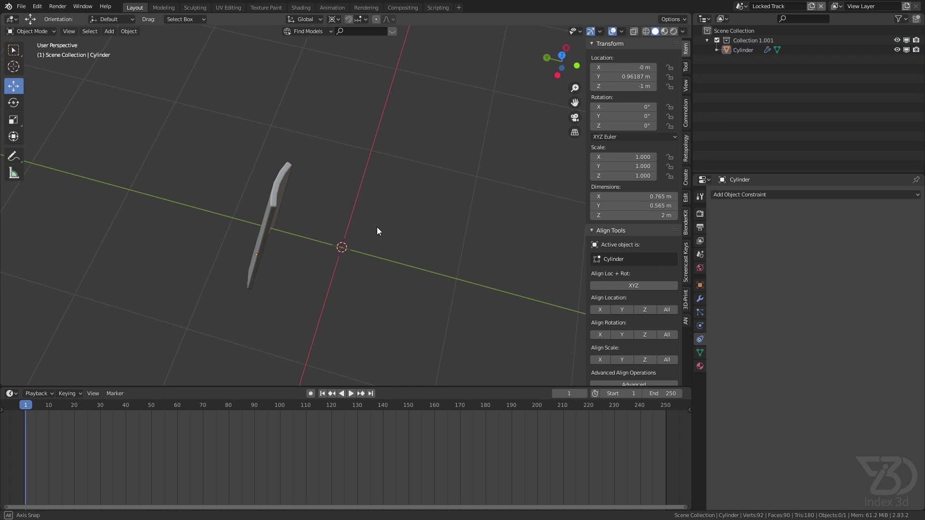
pyautogui.click(276, 193)
pyautogui.moveTo(276, 192); pyautogui.dragTo(277, 165, button='middle')
pyautogui.click(27, 31)
pyautogui.click(28, 53)
# Select the petal's top curved edge loop, snap the 3D cursor to it, and return to Object Mode
pyautogui.click(372, 191)
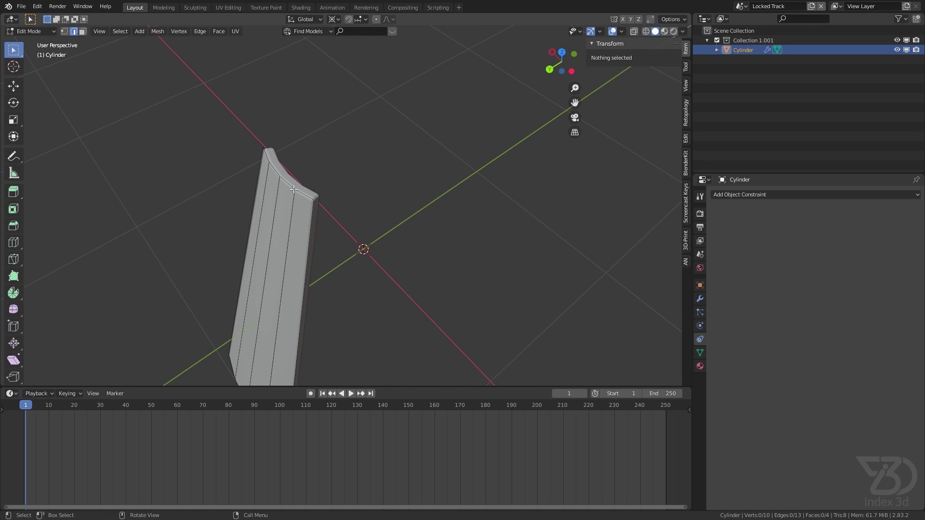
pyautogui.click(295, 186)
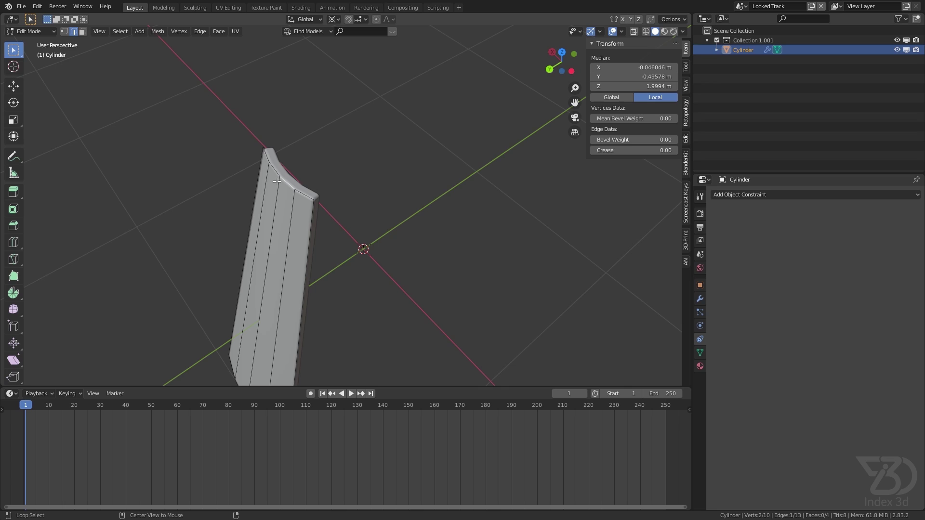
pyautogui.keyDown('alt'); pyautogui.click(281, 178); pyautogui.keyUp('alt')
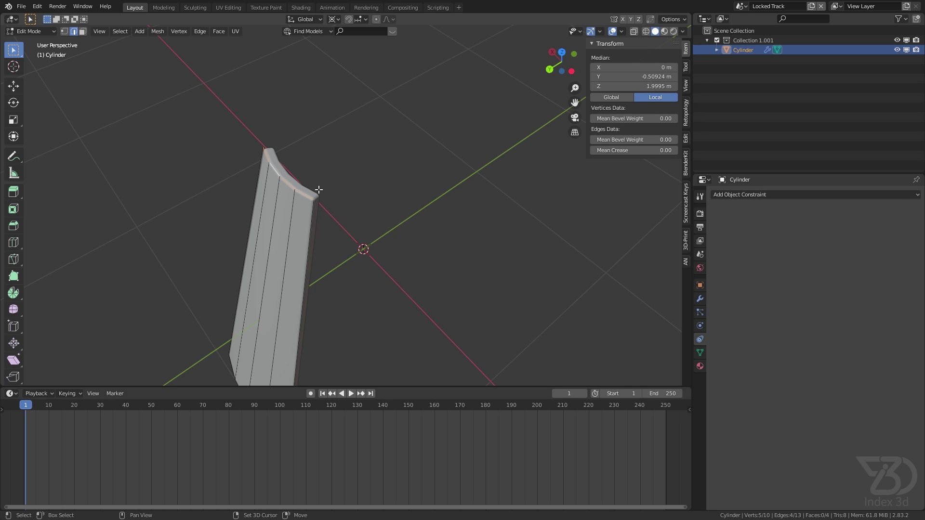
pyautogui.hotkey('shift', 's')
pyautogui.click(312, 251)
pyautogui.click(29, 31)
pyautogui.click(29, 41)
pyautogui.moveTo(242, 164); pyautogui.dragTo(328, 169, button='middle')
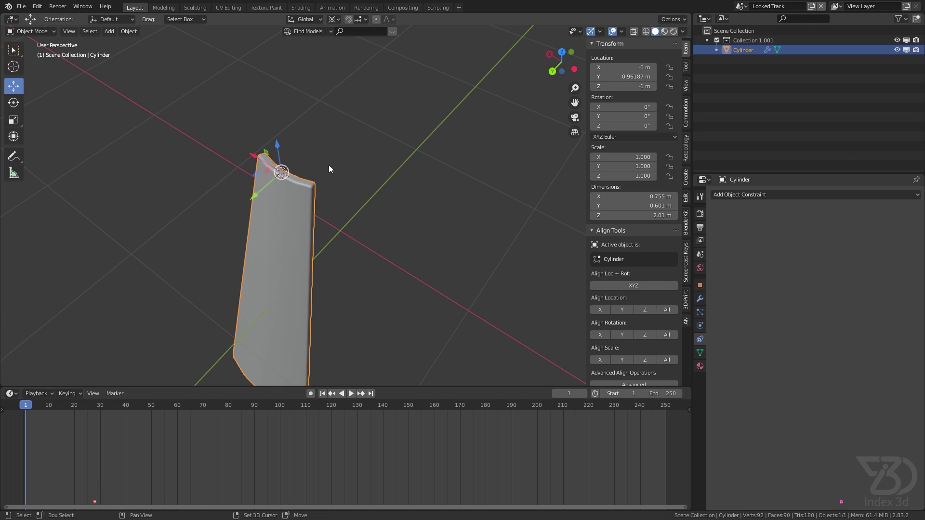
# Add a Plain Axes empty at the petal tip and raise it about 0.086 m on Z
pyautogui.hotkey('shift', 'a')
pyautogui.moveTo(304, 188)
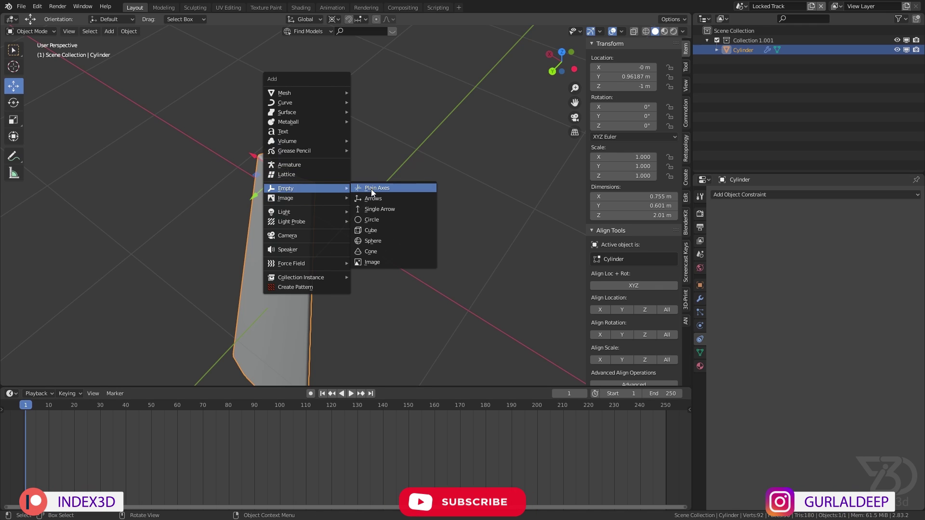
pyautogui.click(372, 189)
pyautogui.moveTo(352, 185); pyautogui.dragTo(262, 143, button='middle')
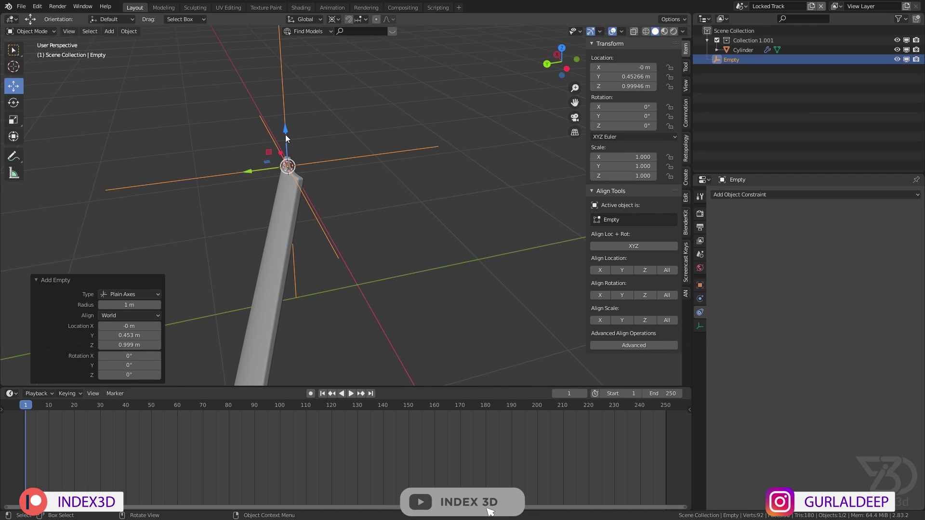
pyautogui.moveTo(285, 138); pyautogui.dragTo(294, 125)
pyautogui.scroll(-3, 332, 155)
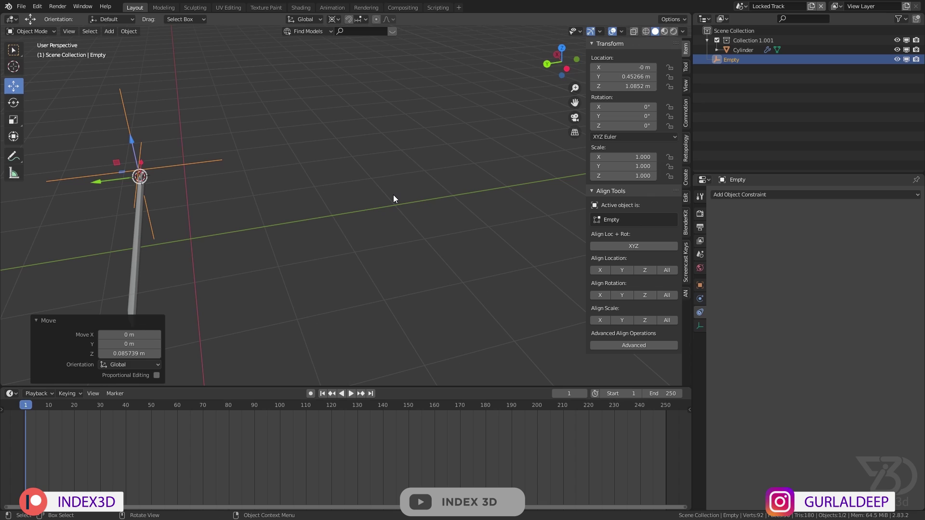
pyautogui.hotkey('shift', 'a')
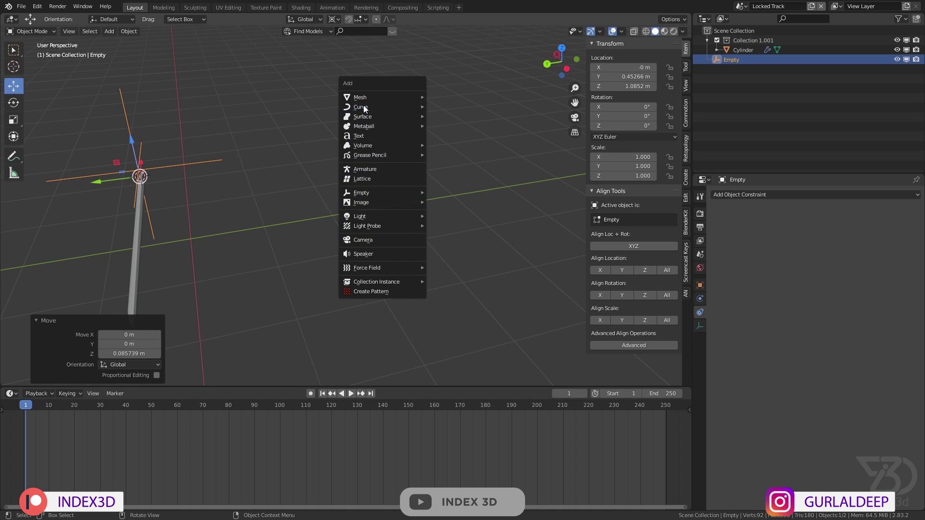
# Add a Suzanne monkey mesh and move it off to one side of the petal
pyautogui.moveTo(386, 97)
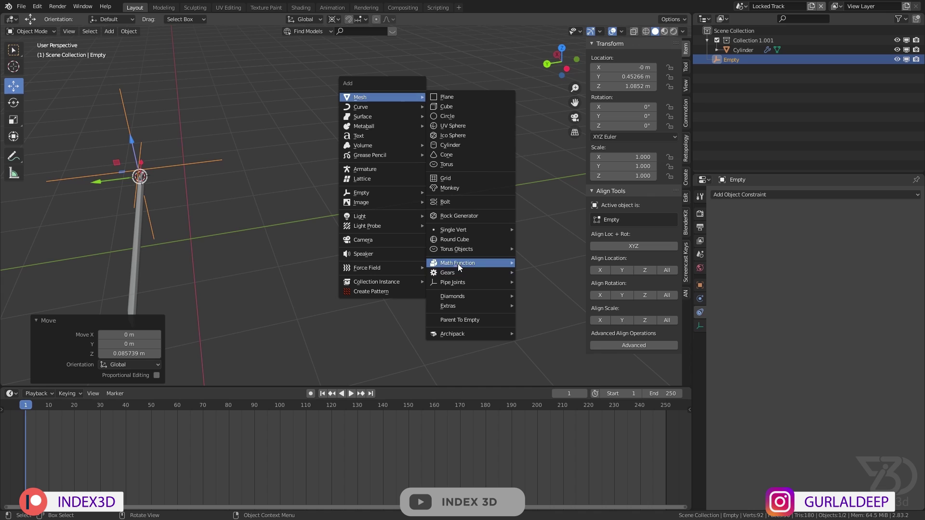
pyautogui.click(448, 188)
pyautogui.scroll(-2, 231, 188)
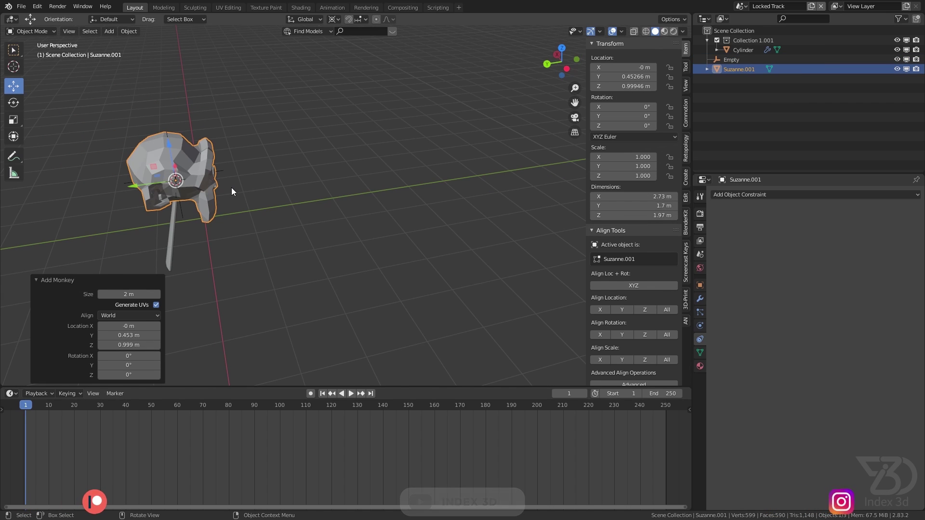
pyautogui.press('g')
pyautogui.click(440, 177)
pyautogui.moveTo(441, 177); pyautogui.dragTo(391, 168, button='middle')
# Add a second Plain Axes empty, Empty.001, move it away from the cursor, and save
pyautogui.hotkey('shift', 'a')
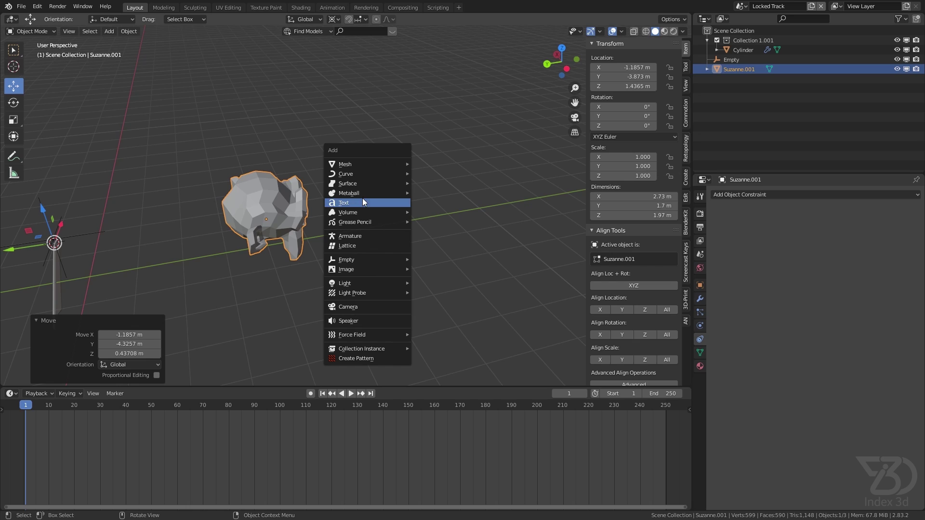
pyautogui.click(448, 259)
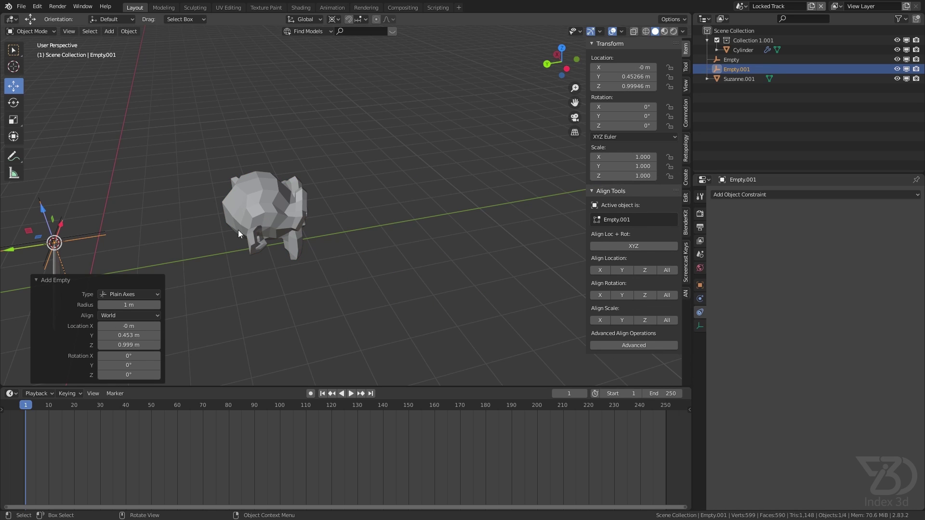
pyautogui.press('g')
pyautogui.click(309, 190)
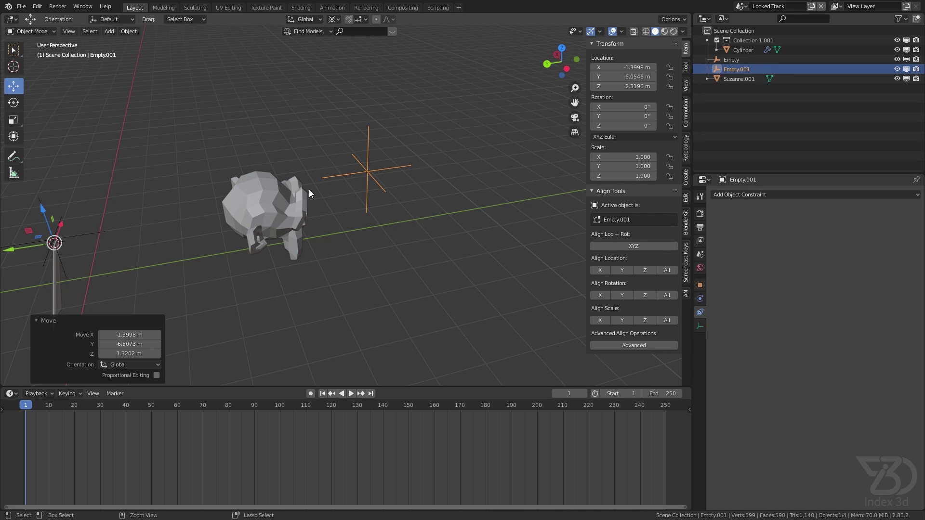
pyautogui.hotkey('ctrl', 's')
pyautogui.moveTo(308, 189); pyautogui.dragTo(262, 214, button='middle')
pyautogui.click(255, 222)
pyautogui.scroll(3, 251, 238)
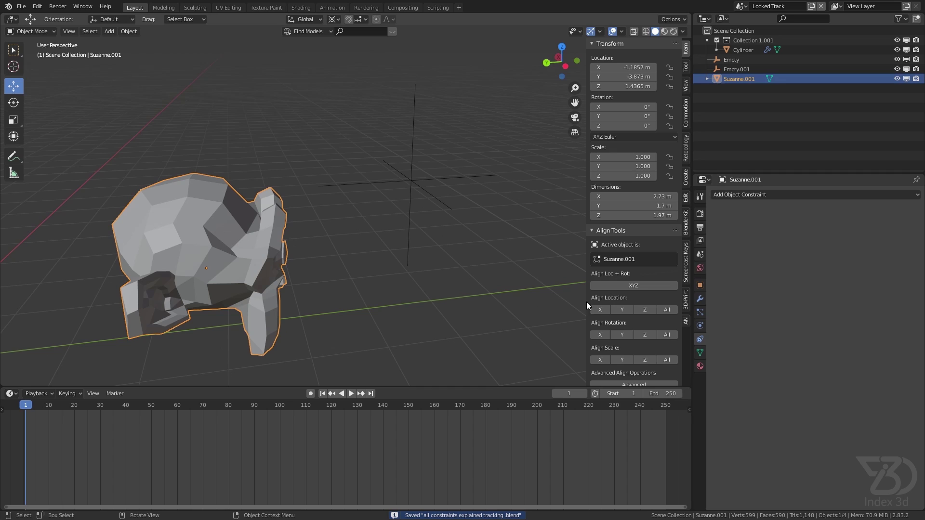
# Give Suzanne.001 a Track To constraint targeting Empty.001 with its -Y axis aimed at it
pyautogui.click(773, 194)
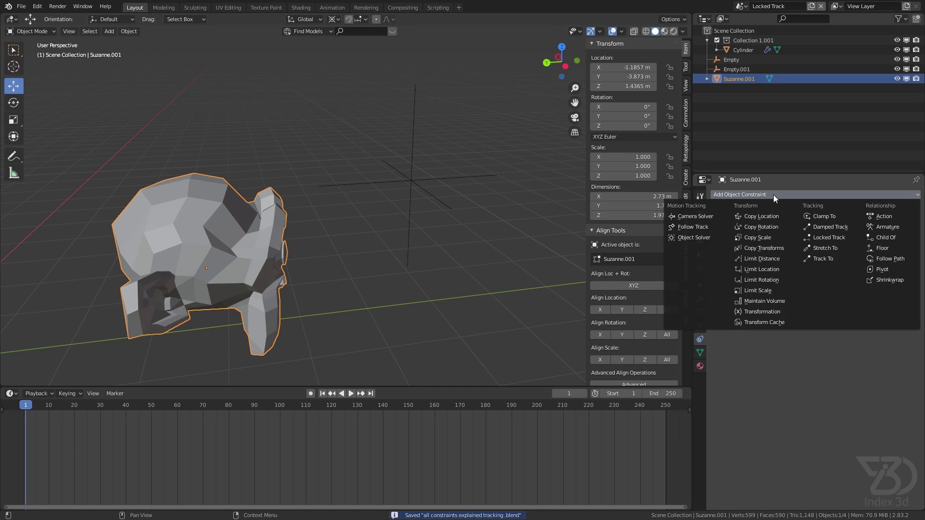
pyautogui.click(822, 258)
pyautogui.click(914, 227)
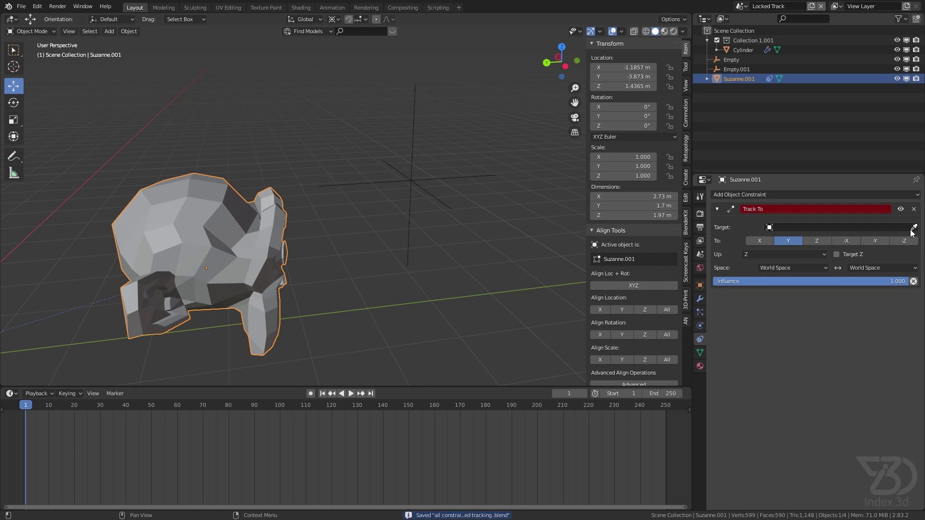
pyautogui.click(412, 178)
pyautogui.moveTo(270, 192); pyautogui.dragTo(272, 198, button='middle')
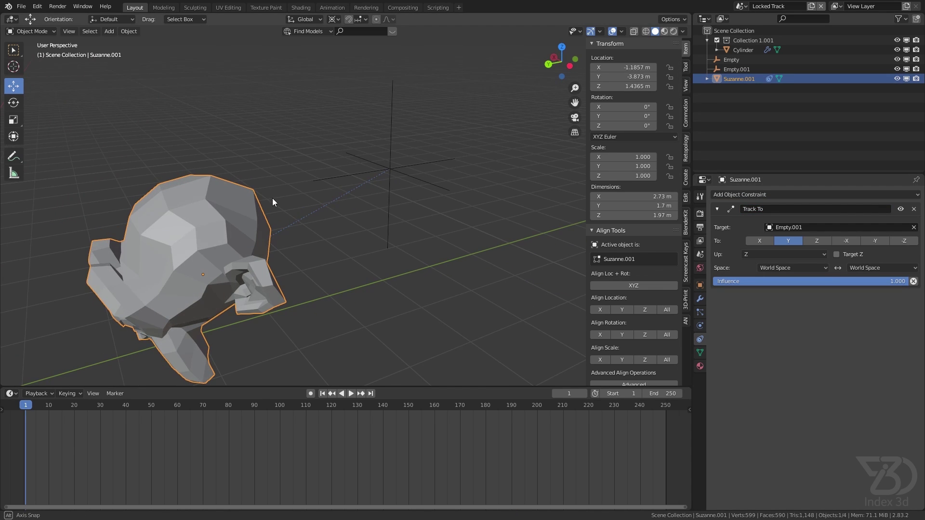
pyautogui.click(877, 241)
# Move Empty.001 to test Suzanne's tracking, then cancel the move to restore its position
pyautogui.scroll(-3, 371, 210)
pyautogui.click(429, 185)
pyautogui.moveTo(432, 192); pyautogui.dragTo(415, 190, button='middle')
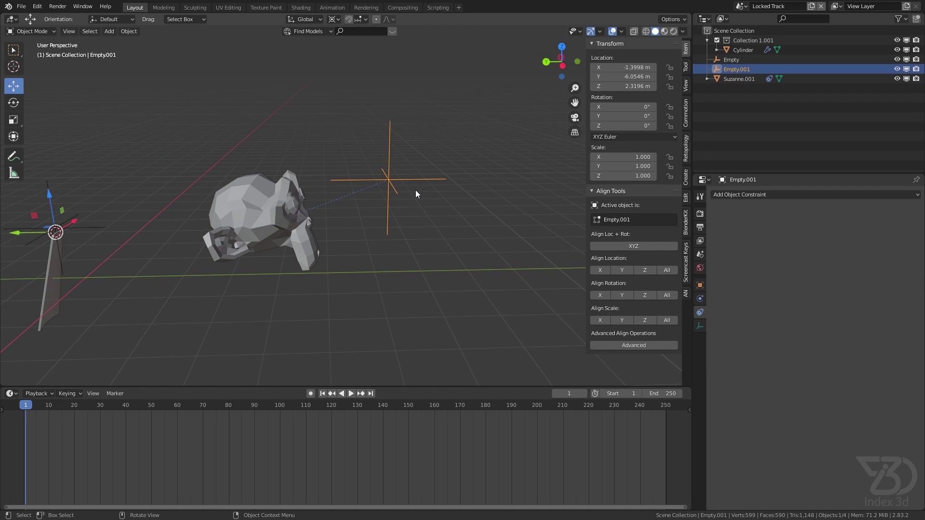
pyautogui.press('g')
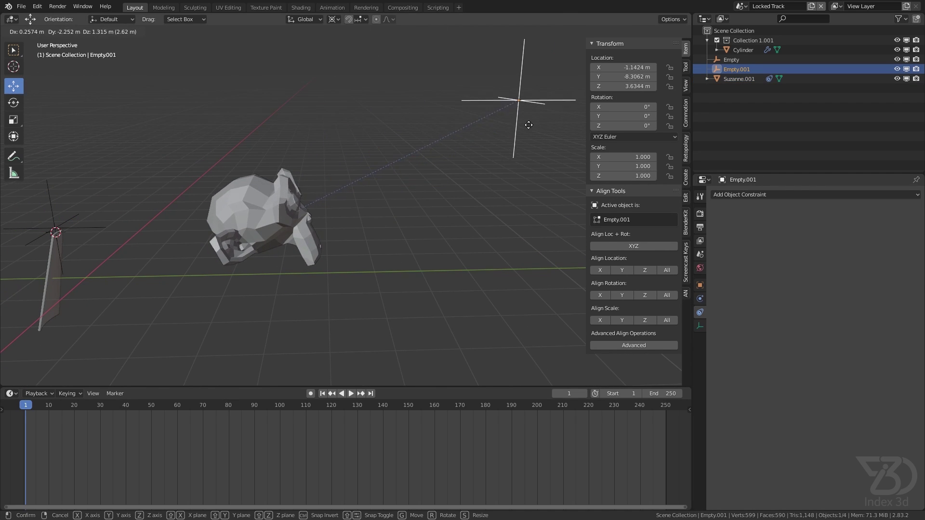
pyautogui.rightClick(461, 200)
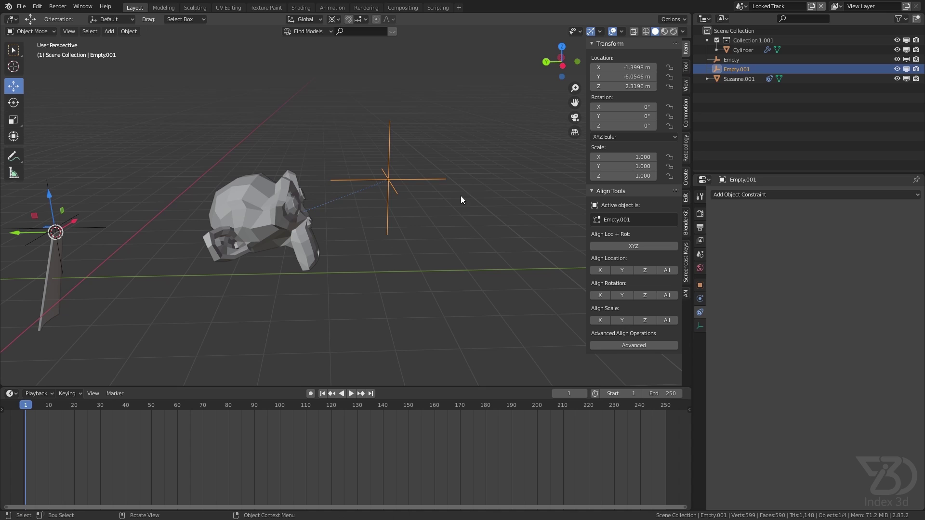
pyautogui.click(810, 195)
# Replace Suzanne's Track To with a Locked Track targeting Empty.001, aiming its -Y axis
pyautogui.click(290, 213)
pyautogui.click(911, 209)
pyautogui.click(823, 194)
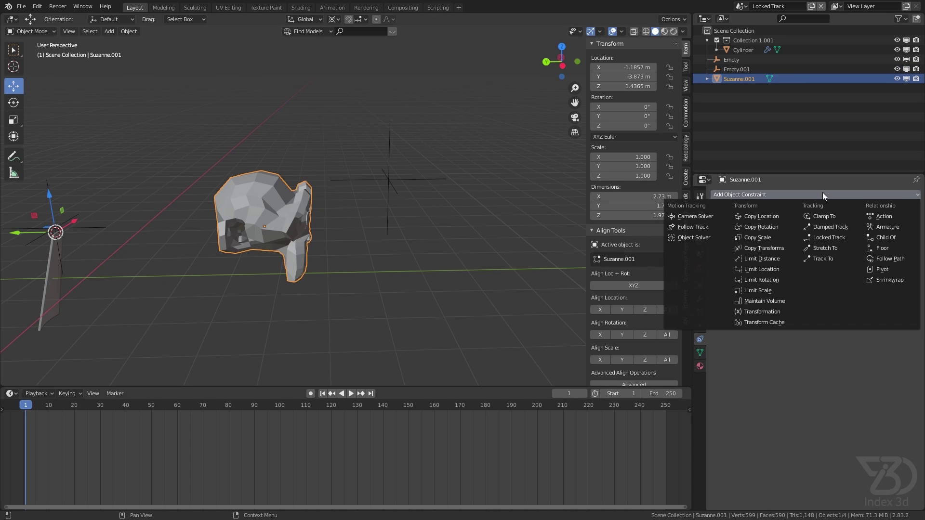
pyautogui.click(828, 237)
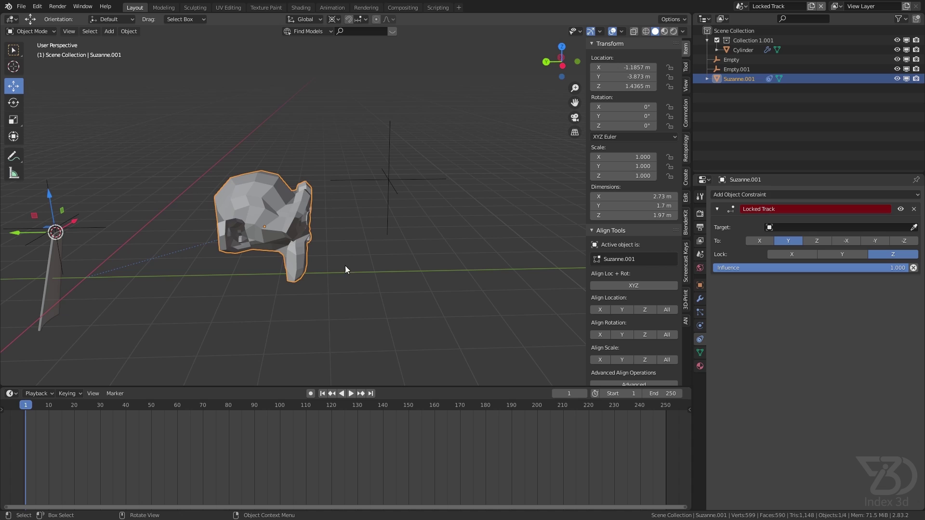
pyautogui.click(913, 228)
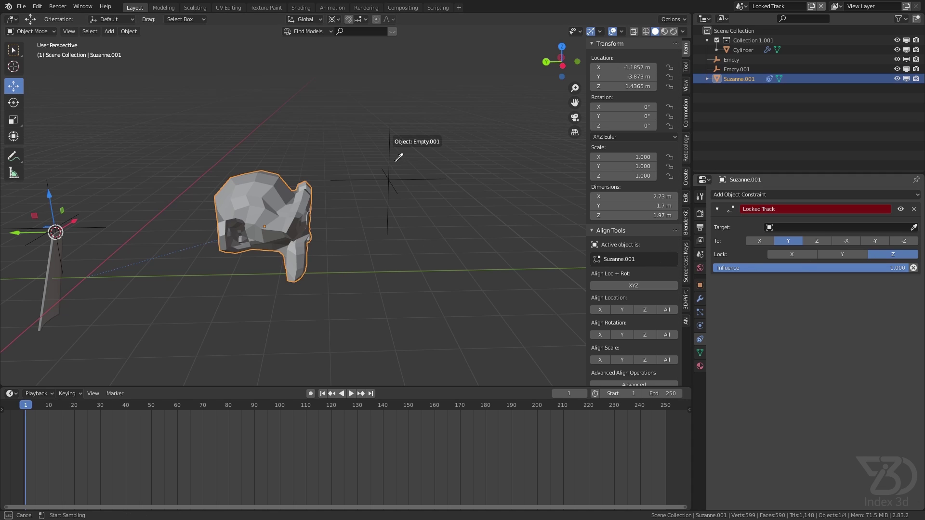
pyautogui.click(392, 157)
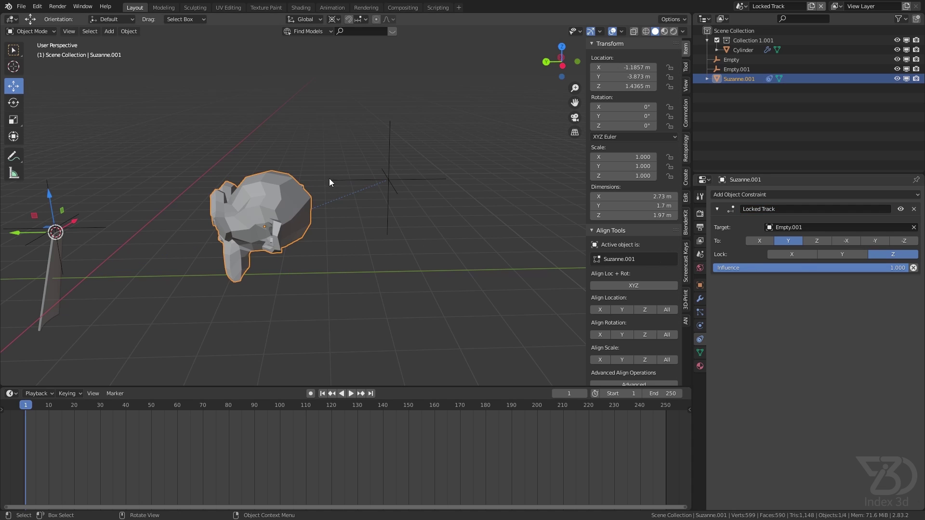
pyautogui.click(874, 241)
# Raise Empty.001 along Z, then test the Locked Track with free moves that are cancelled
pyautogui.click(391, 181)
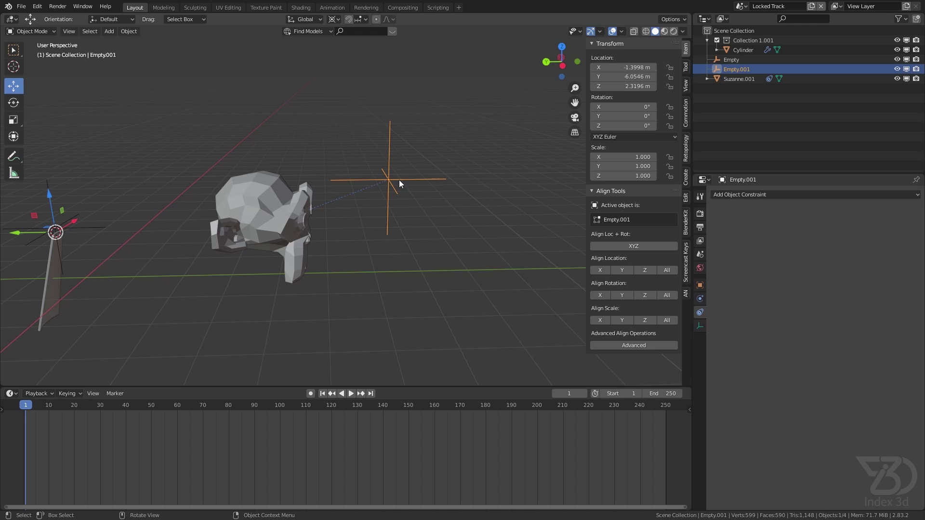
pyautogui.press('g')
pyautogui.press('z')
pyautogui.click(398, 137)
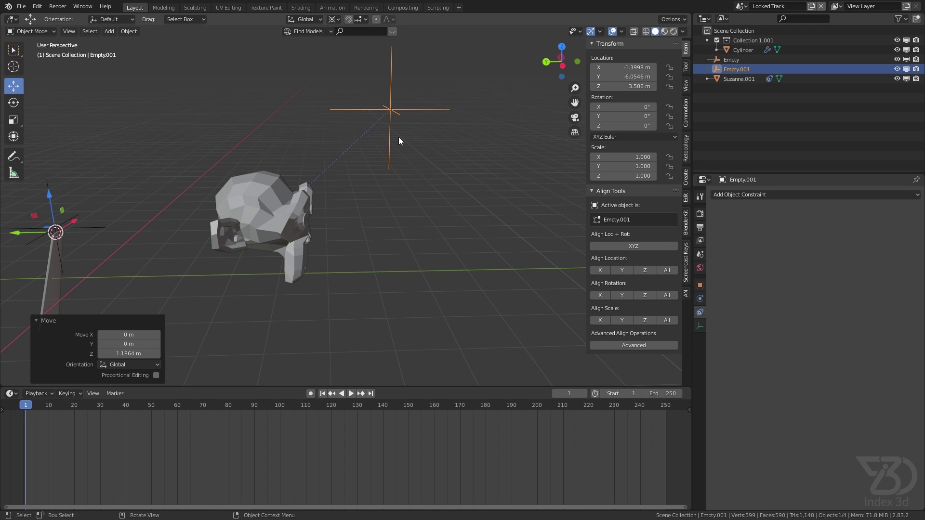
pyautogui.moveTo(385, 154); pyautogui.dragTo(426, 200, button='middle')
pyautogui.press('g')
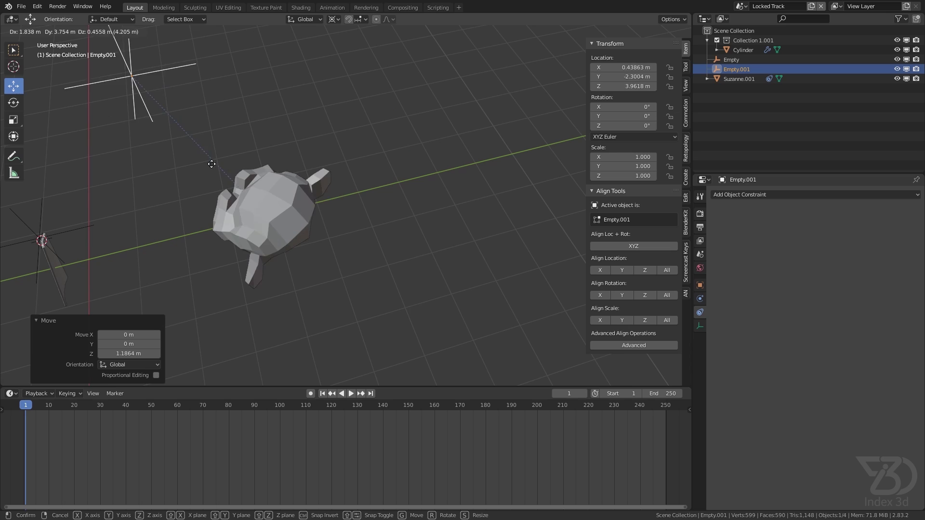
pyautogui.rightClick(355, 191)
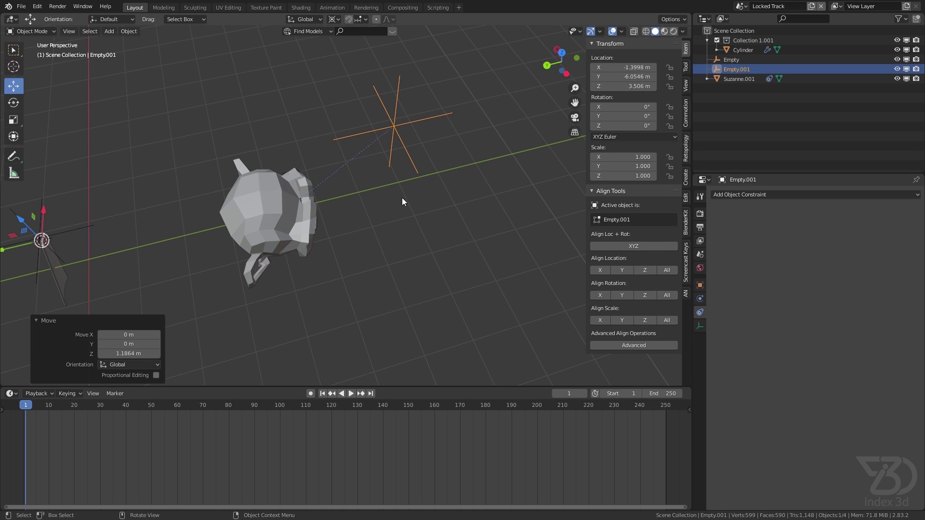
pyautogui.moveTo(402, 198); pyautogui.dragTo(363, 156, button='middle')
pyautogui.press('g')
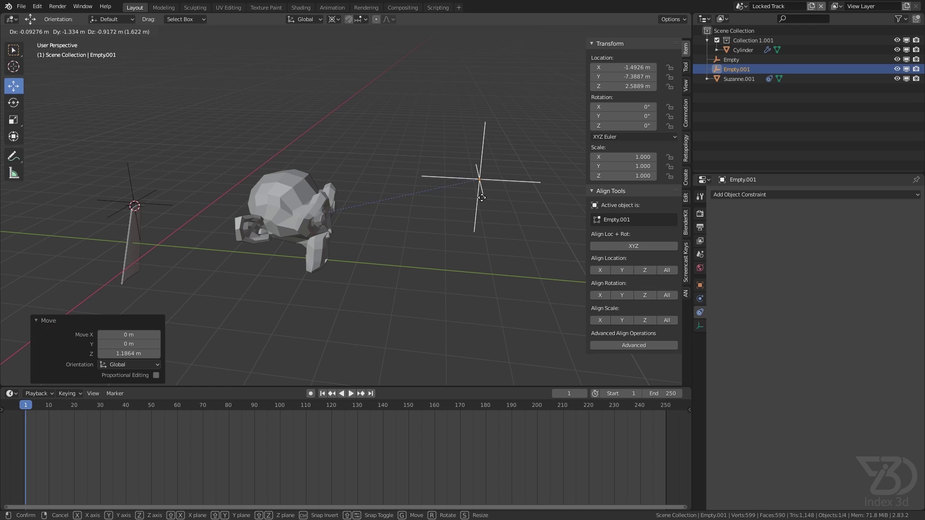
pyautogui.rightClick(406, 196)
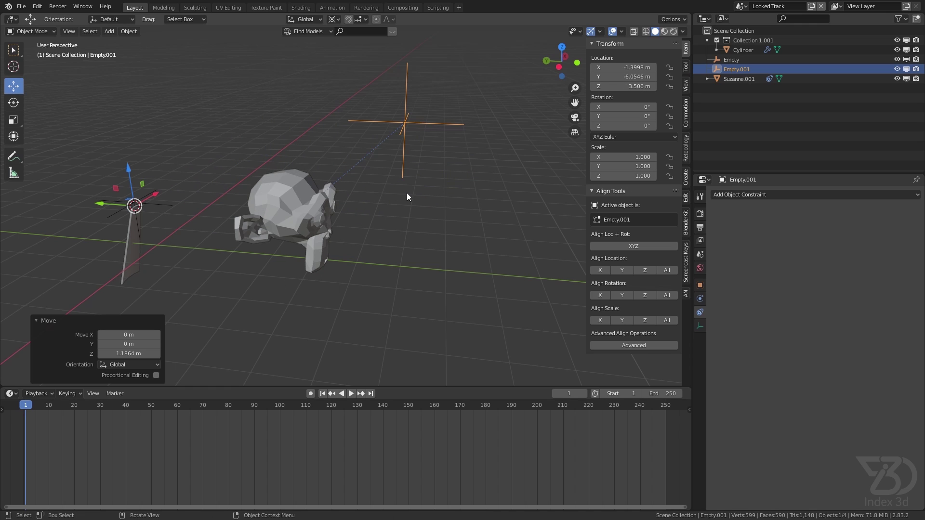
# Delete Suzanne.001 and Empty.001, select the Cylinder, and save the file
pyautogui.click(313, 223)
pyautogui.keyDown('shift'); pyautogui.click(408, 118); pyautogui.keyUp('shift')
pyautogui.press('x')
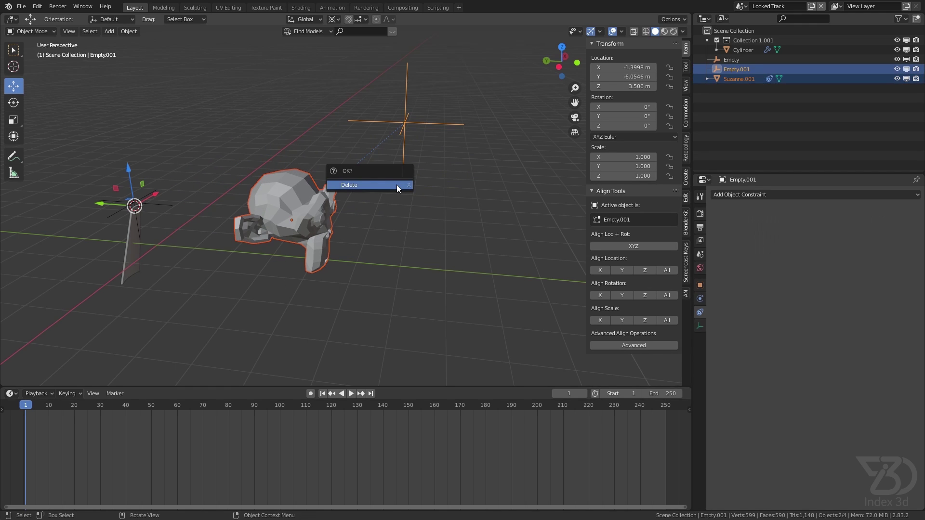
pyautogui.click(397, 184)
pyautogui.moveTo(392, 188); pyautogui.dragTo(205, 259, button='middle')
pyautogui.click(199, 199)
pyautogui.hotkey('ctrl', 's')
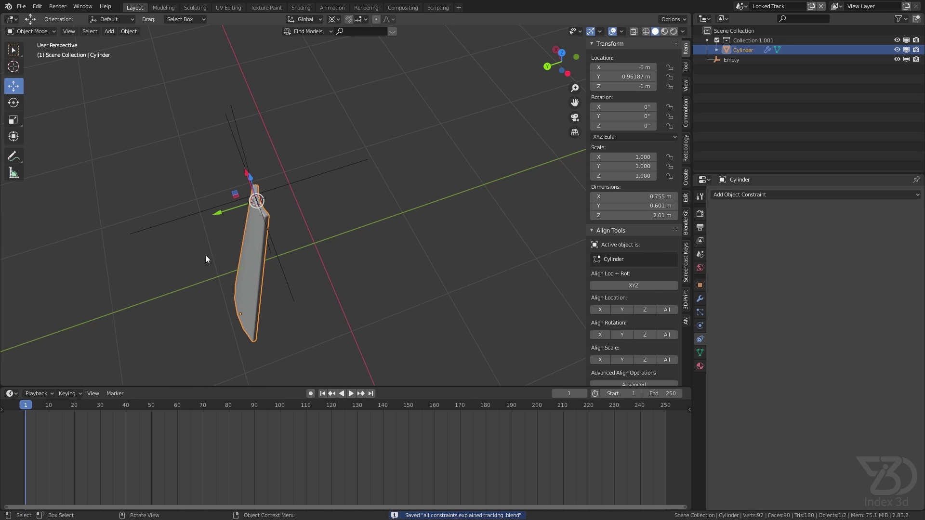
# Add a Locked Track constraint to the Cylinder targeting Empty, with its lock axis set to X
pyautogui.click(778, 197)
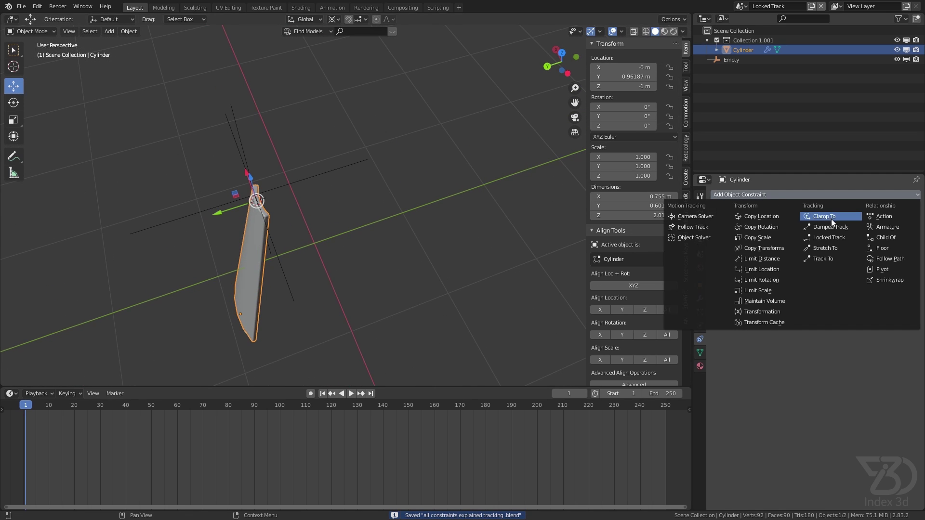
pyautogui.click(837, 238)
pyautogui.click(905, 230)
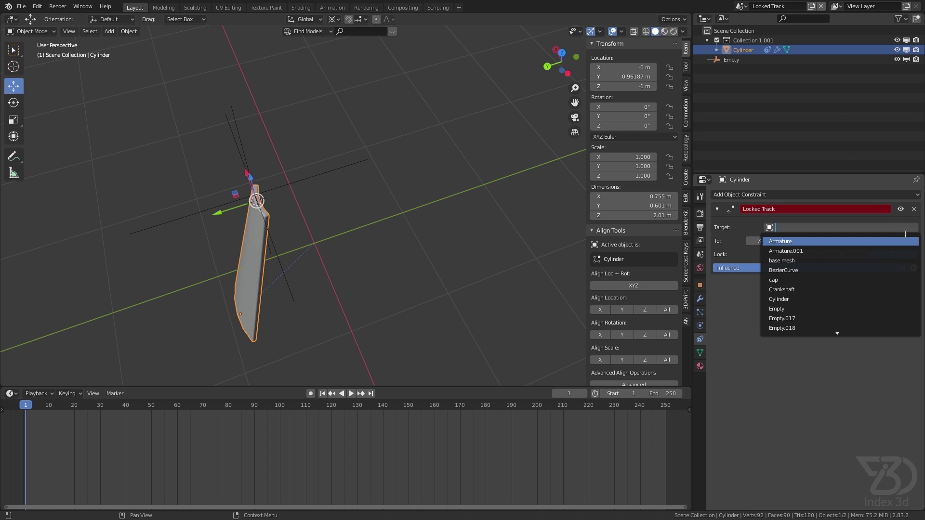
pyautogui.press('Escape')
pyautogui.press('e')
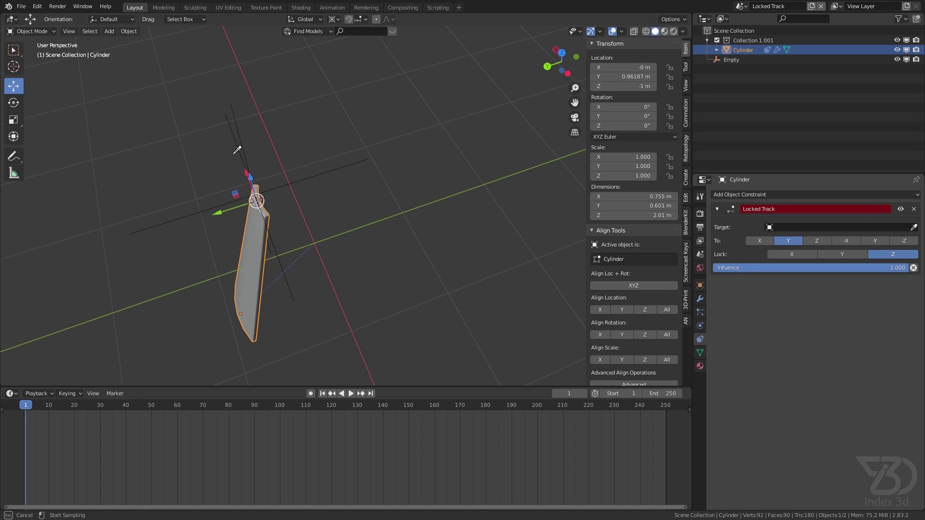
pyautogui.click(249, 144)
pyautogui.moveTo(252, 269); pyautogui.dragTo(333, 243, button='middle')
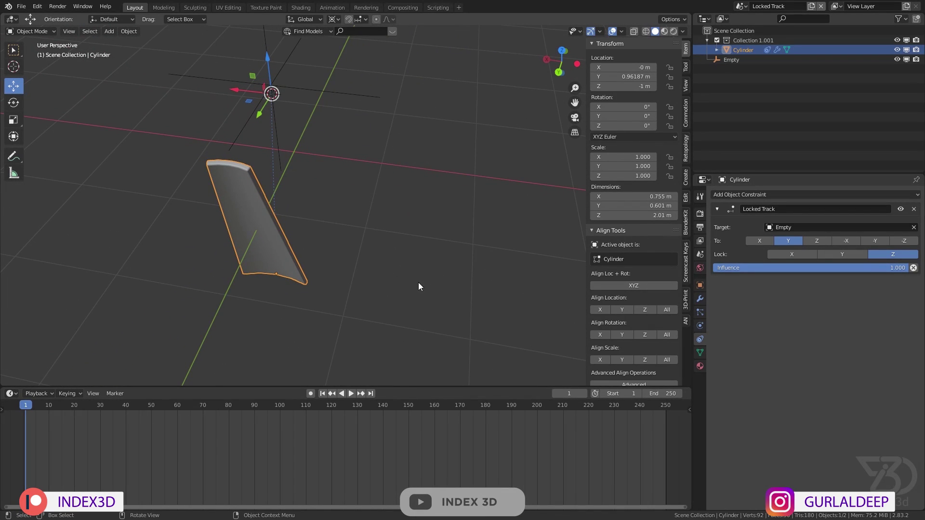
pyautogui.click(799, 253)
# Set the Locked Track's To axis to Z, then undo a test move of the cylinder
pyautogui.moveTo(334, 224); pyautogui.dragTo(265, 223, button='middle')
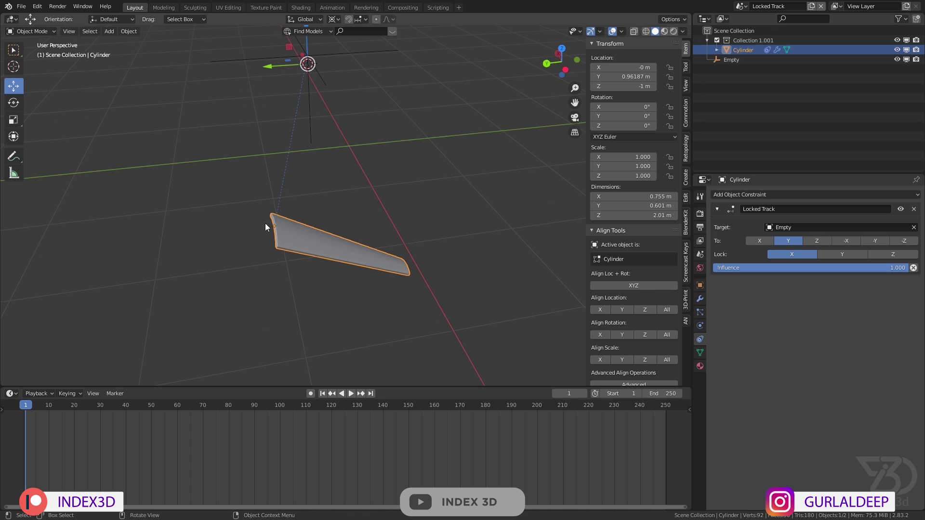
pyautogui.keyDown('shift'); pyautogui.moveTo(280, 184); pyautogui.dragTo(291, 260, button='middle'); pyautogui.keyUp('shift')
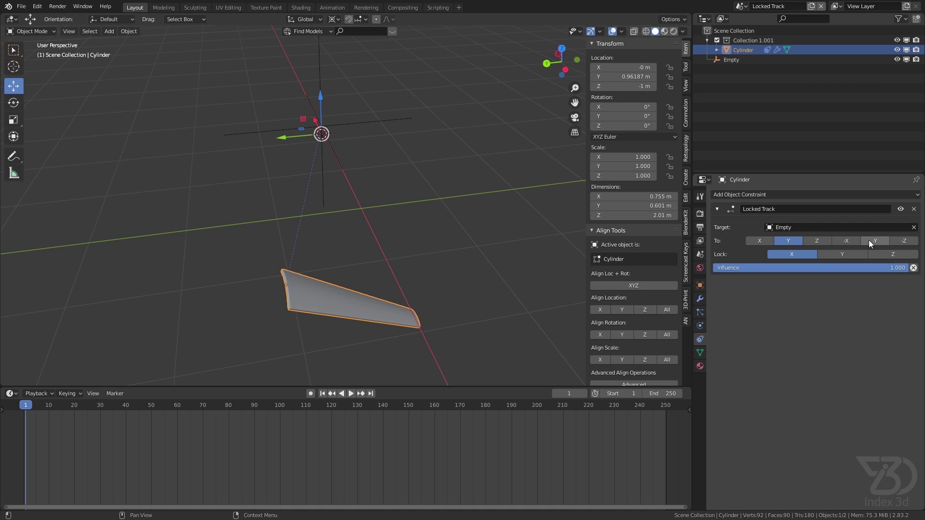
pyautogui.click(912, 241)
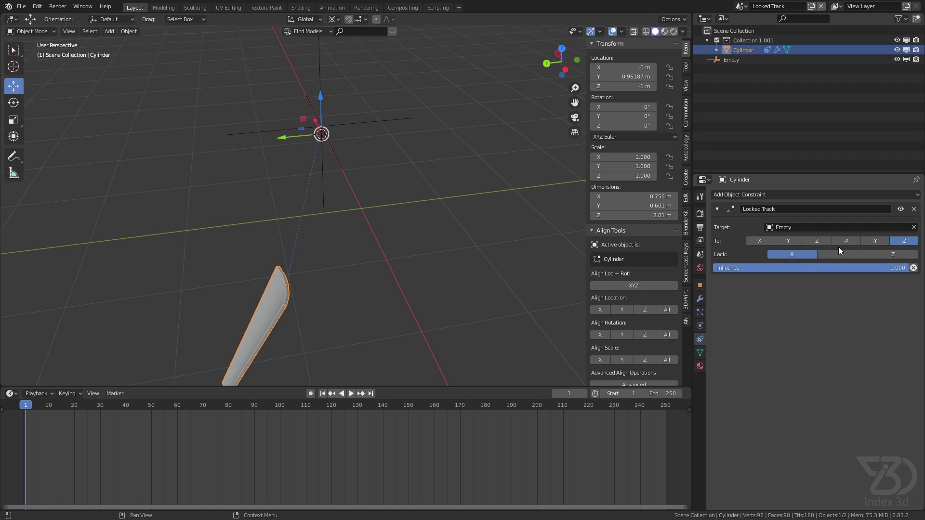
pyautogui.click(818, 241)
pyautogui.moveTo(318, 188); pyautogui.dragTo(309, 142, button='middle')
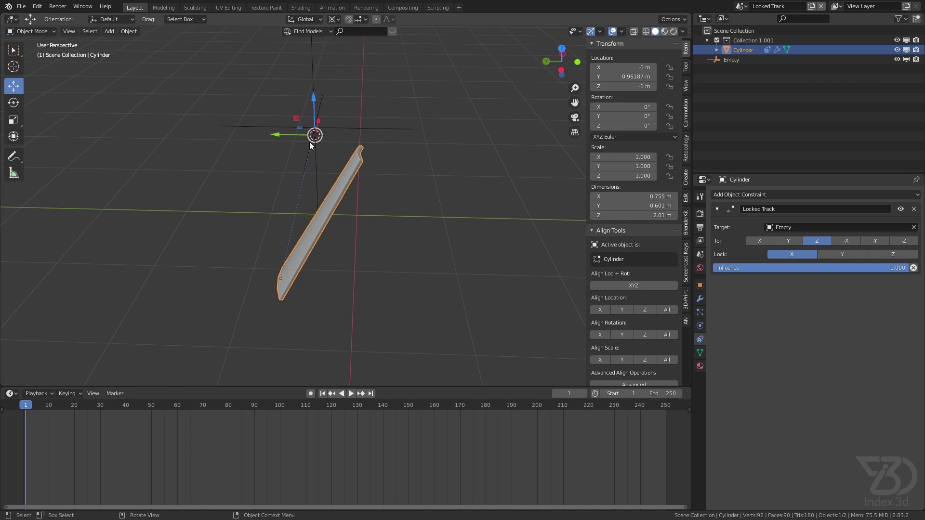
pyautogui.moveTo(287, 137); pyautogui.dragTo(346, 143)
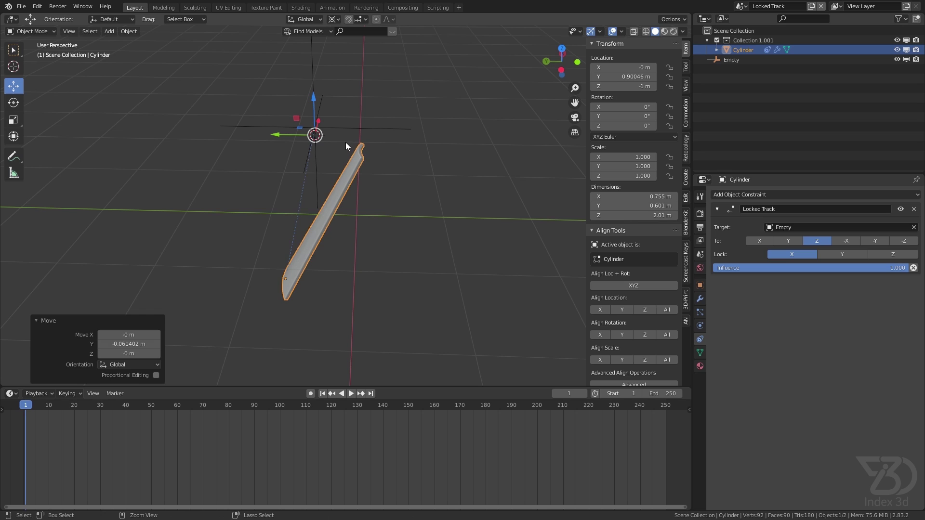
pyautogui.hotkey('ctrl', 'z')
# Select the Empty and start moving it constrained to Y
pyautogui.click(314, 112)
pyautogui.press('g')
pyautogui.press('y')
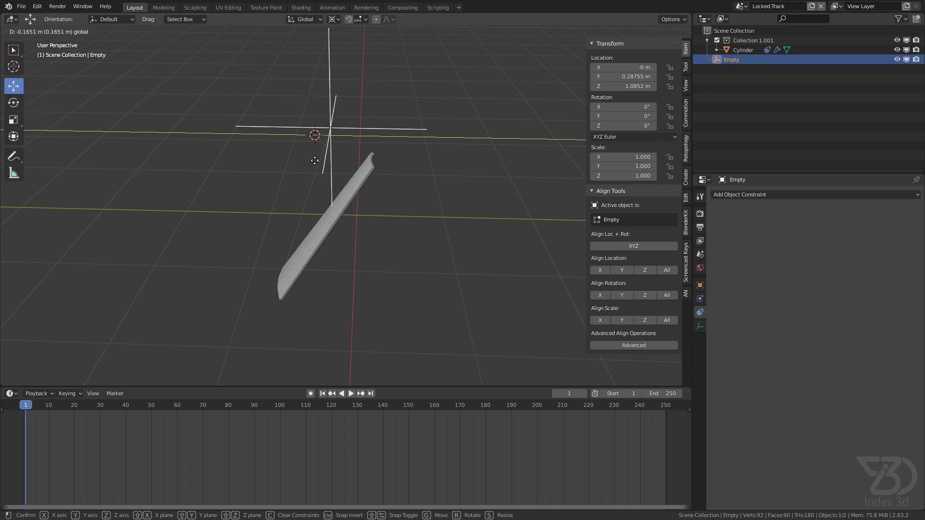
# Drop the Empty at Y 0.45266 m so the petal tilts toward it, save, and deselect all
pyautogui.click(319, 177)
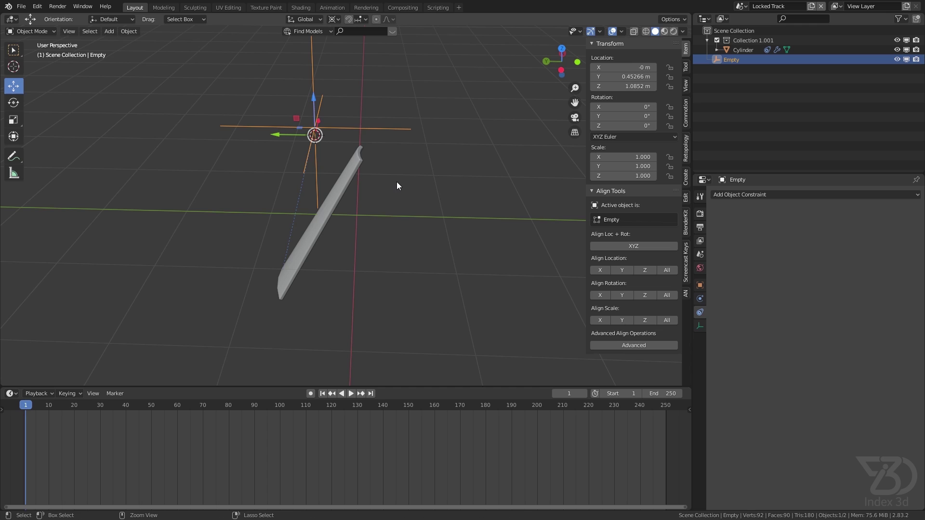
pyautogui.hotkey('ctrl', 's')
pyautogui.moveTo(397, 181); pyautogui.dragTo(277, 244, button='middle')
pyautogui.click(322, 198)
pyautogui.moveTo(322, 198); pyautogui.dragTo(301, 213, button='middle')
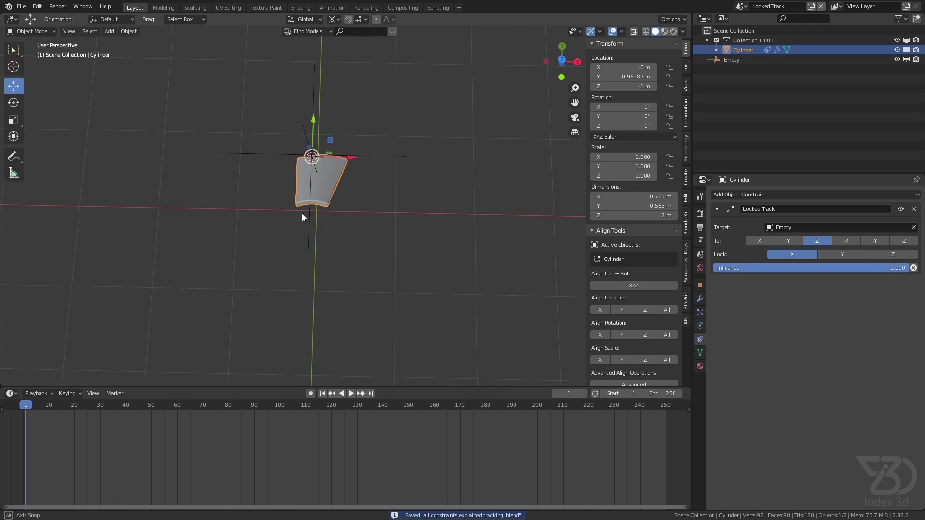
pyautogui.keyDown('shift'); pyautogui.click(392, 161); pyautogui.keyUp('shift')
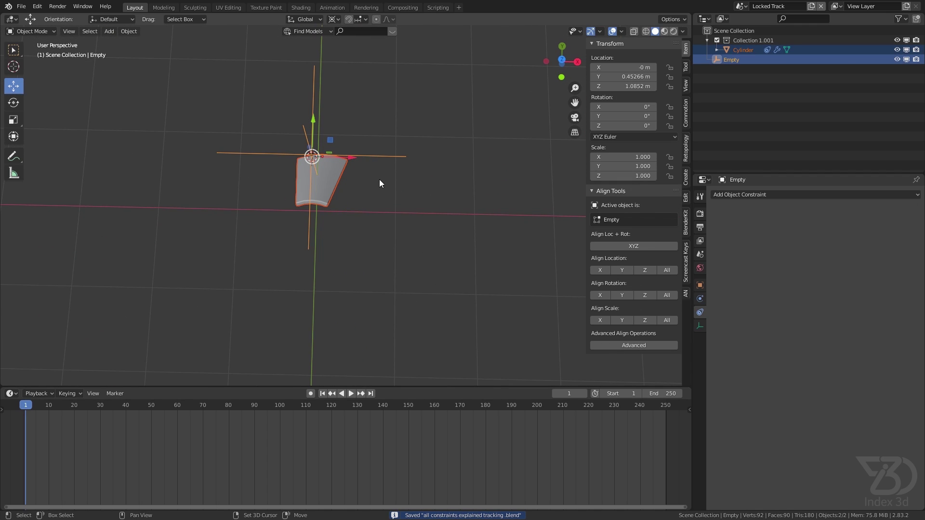
pyautogui.click(381, 182)
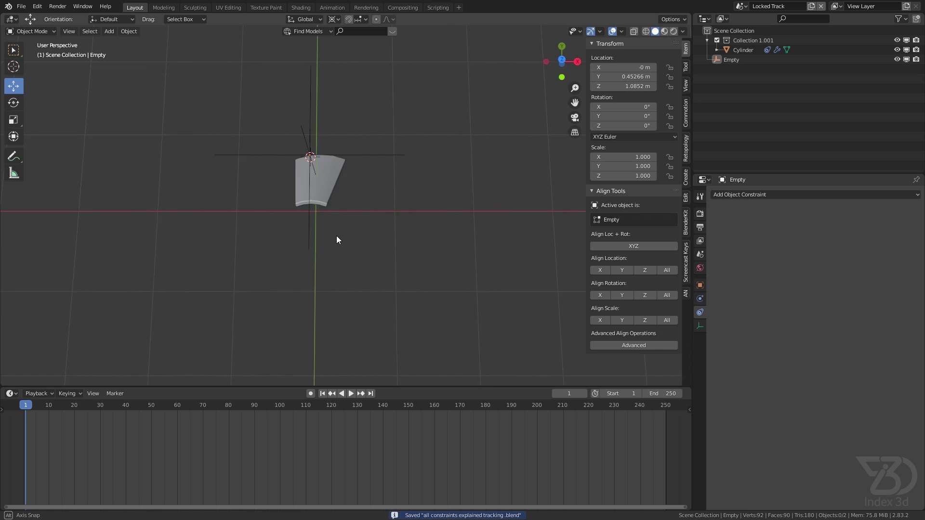
pyautogui.moveTo(337, 235)
pyautogui.mouseDown(button='middle')
pyautogui.moveTo(366, 201)
pyautogui.moveTo(326, 224)
pyautogui.moveTo(337, 228)
pyautogui.mouseUp(button='middle')
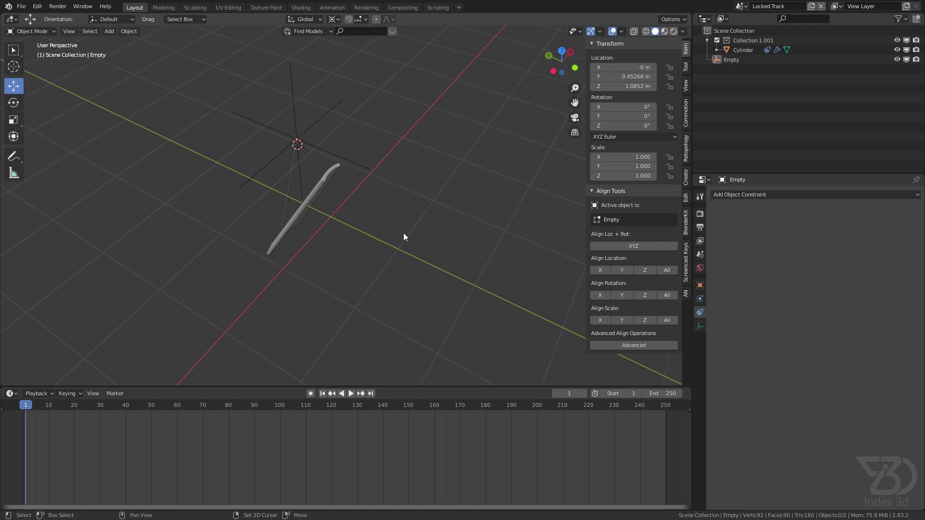
# Snap the 3D cursor to the world origin, add a 1 m Sphere empty there, and save
pyautogui.hotkey('shift', 's')
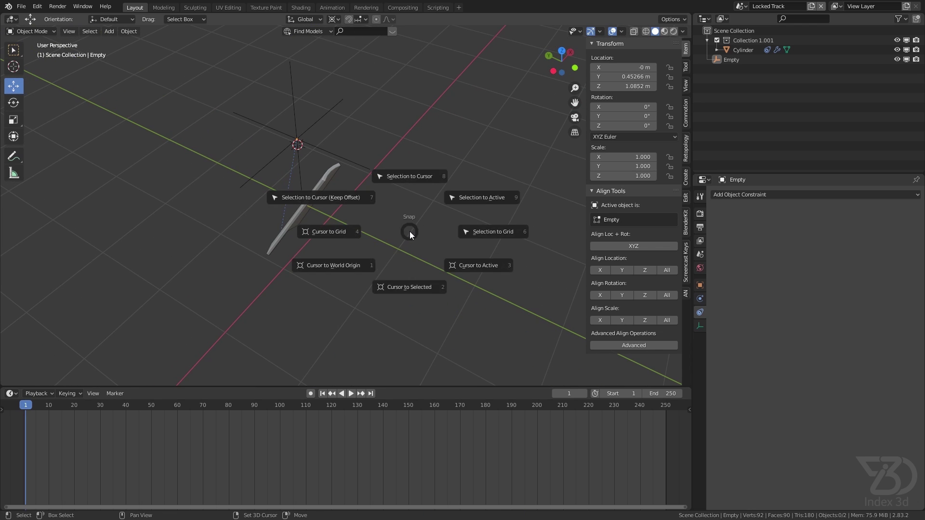
pyautogui.click(308, 302)
pyautogui.hotkey('shift', 'a')
pyautogui.moveTo(360, 228)
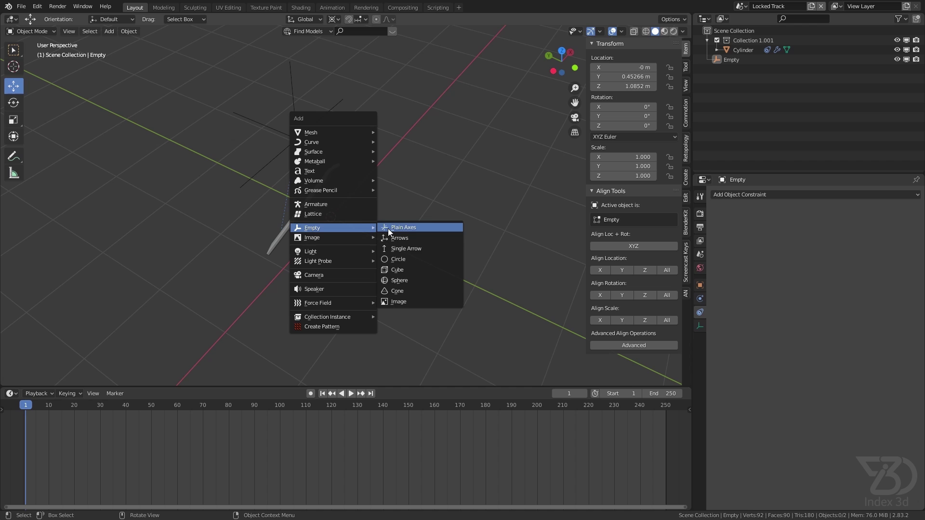
pyautogui.click(401, 282)
pyautogui.moveTo(418, 225); pyautogui.dragTo(347, 264, button='middle')
pyautogui.hotkey('ctrl', 's')
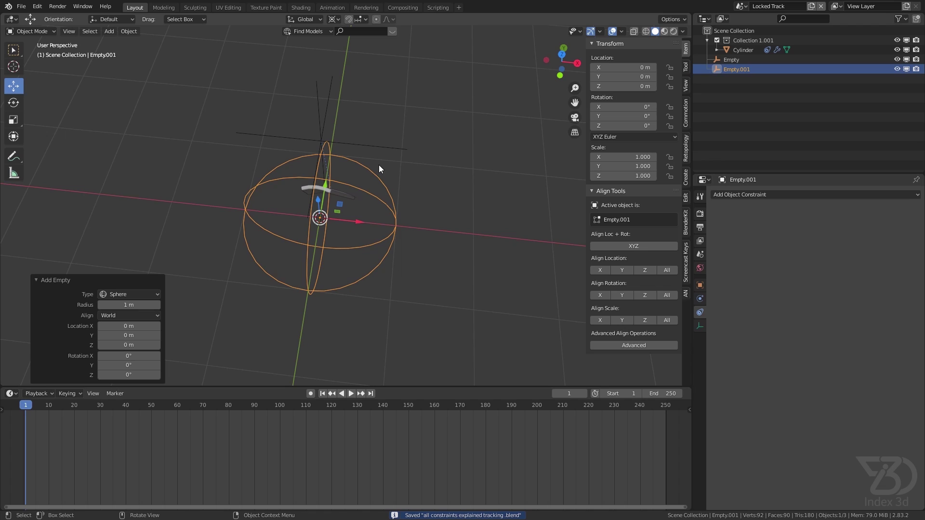
# Parent the plain-axes Empty to the sphere empty Empty.001 with Object parenting
pyautogui.click(355, 152)
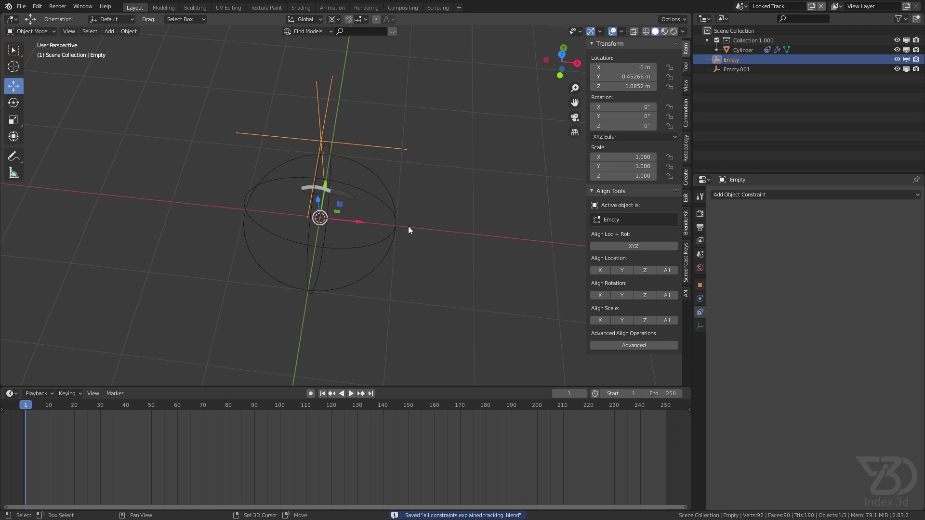
pyautogui.keyDown('shift'); pyautogui.click(394, 221); pyautogui.keyUp('shift')
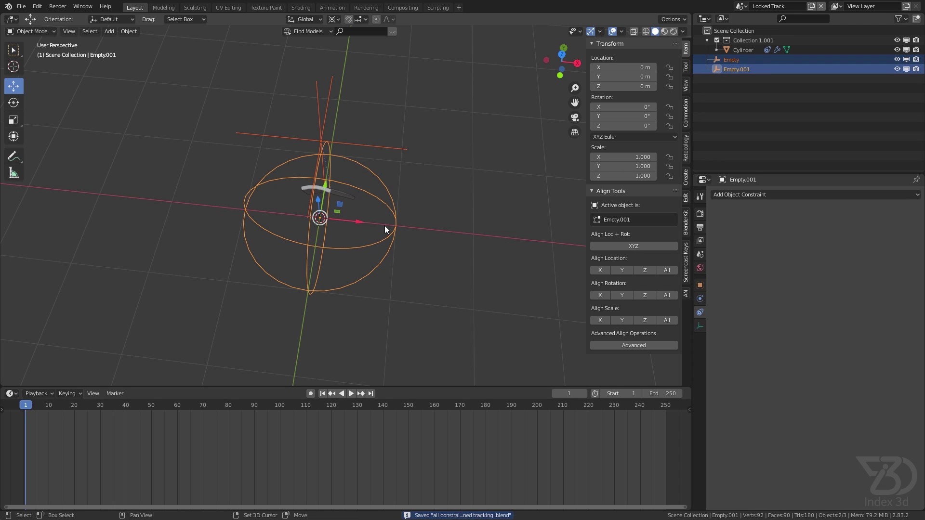
pyautogui.hotkey('ctrl', 'p')
pyautogui.click(384, 227)
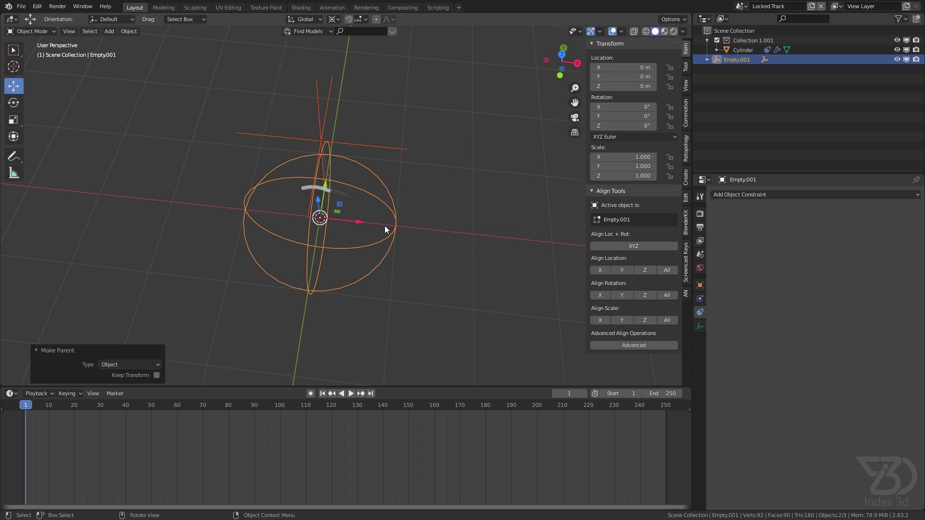
# Try scaling Empty.001 and cancel it, save the file, and hide Empty.001
pyautogui.press('s')
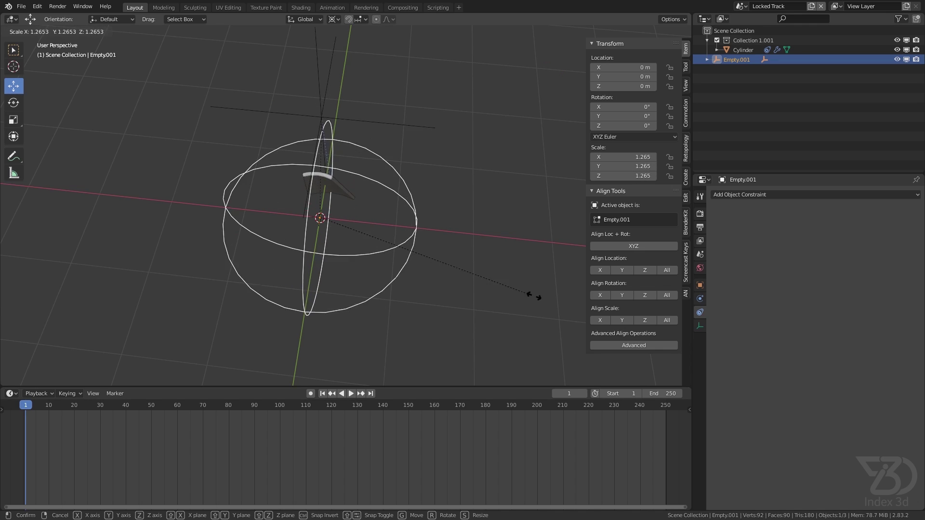
pyautogui.press('Escape')
pyautogui.hotkey('ctrl', 's')
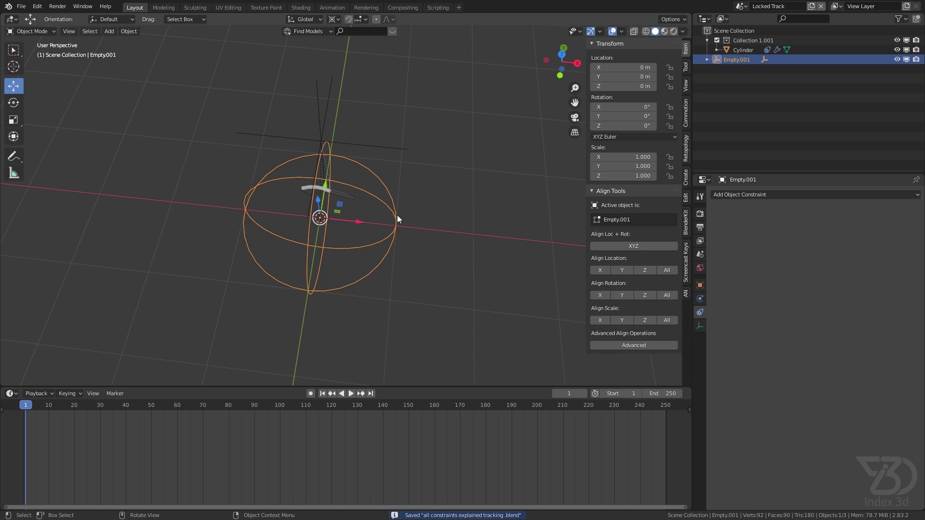
pyautogui.press('h')
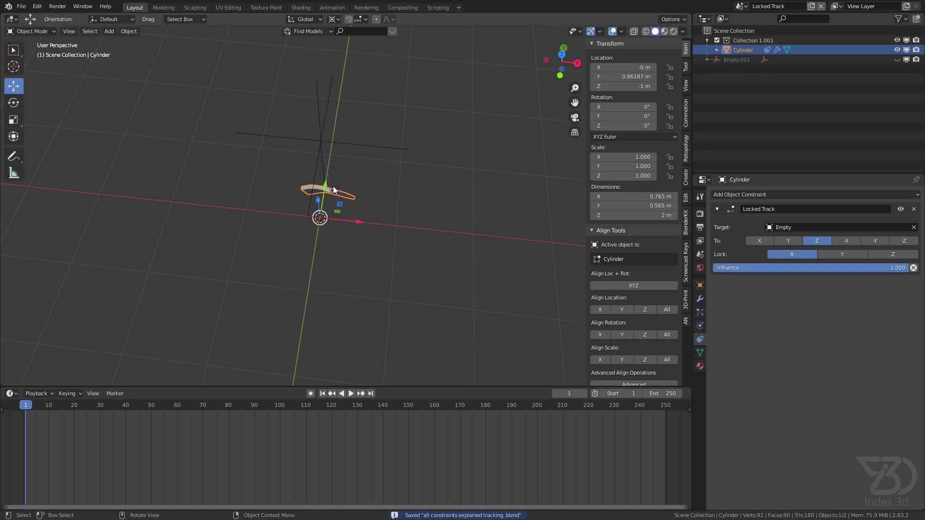
# Move the Empty along Y to 1.4599 m so the petal tilts to follow it, and save
pyautogui.keyDown('shift'); pyautogui.click(320, 141); pyautogui.keyUp('shift')
pyautogui.press('KP_7')
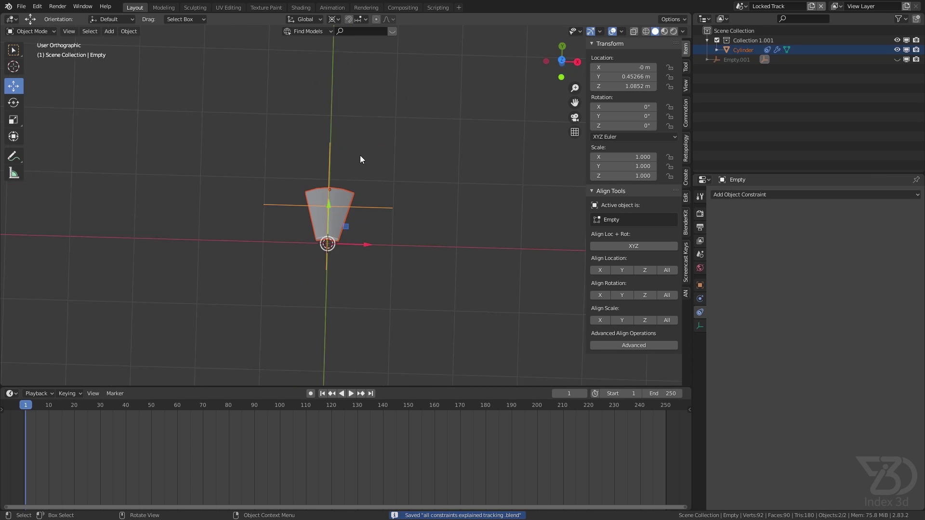
pyautogui.click(404, 195)
pyautogui.moveTo(404, 195); pyautogui.dragTo(331, 173, button='middle')
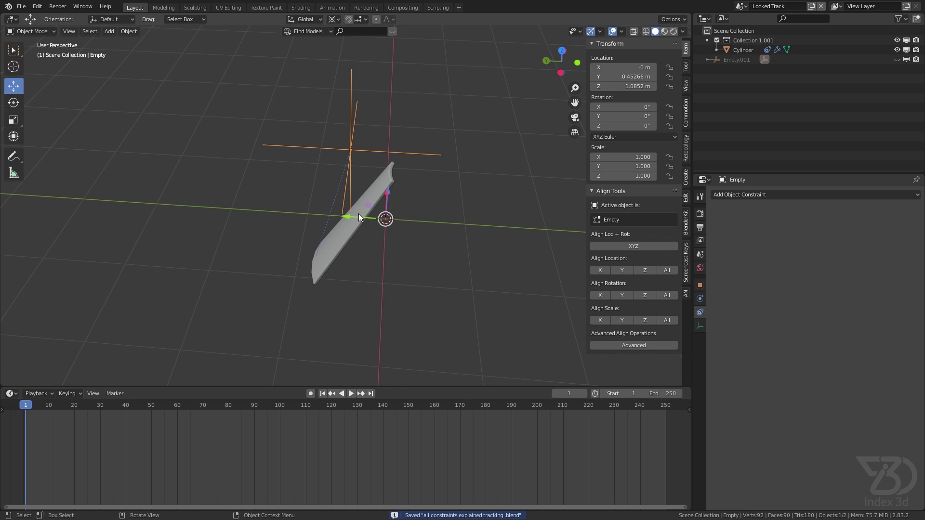
pyautogui.moveTo(350, 219); pyautogui.dragTo(273, 224)
pyautogui.hotkey('ctrl', 's')
# In top view, select the Cylinder petal together with its Empty
pyautogui.press('KP_7')
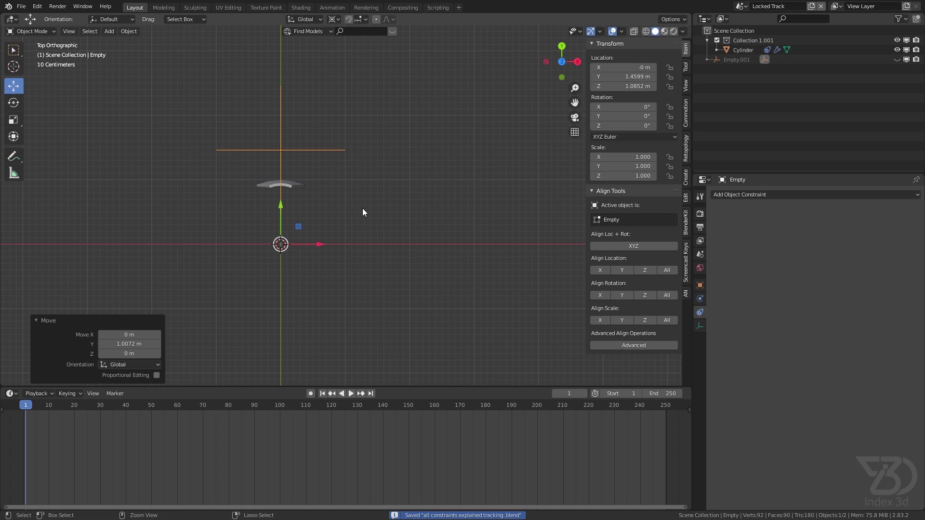
pyautogui.click(300, 189)
pyautogui.keyDown('shift'); pyautogui.click(289, 160); pyautogui.keyUp('shift')
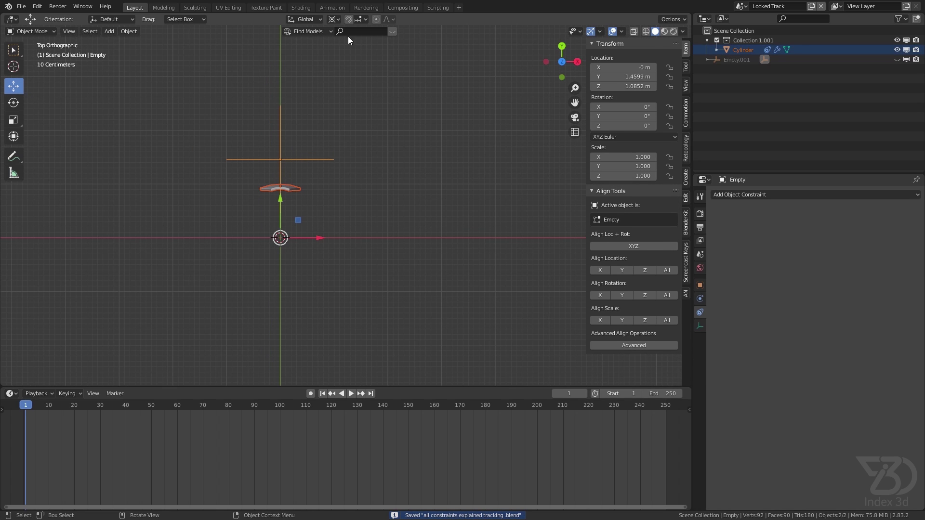
# Set the transform pivot point to 3D Cursor at the world origin
pyautogui.click(337, 19)
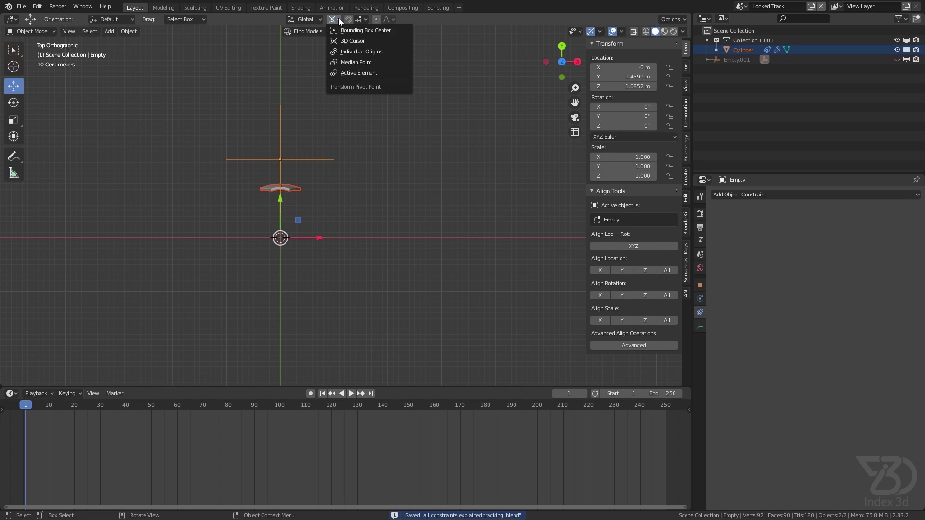
pyautogui.click(354, 43)
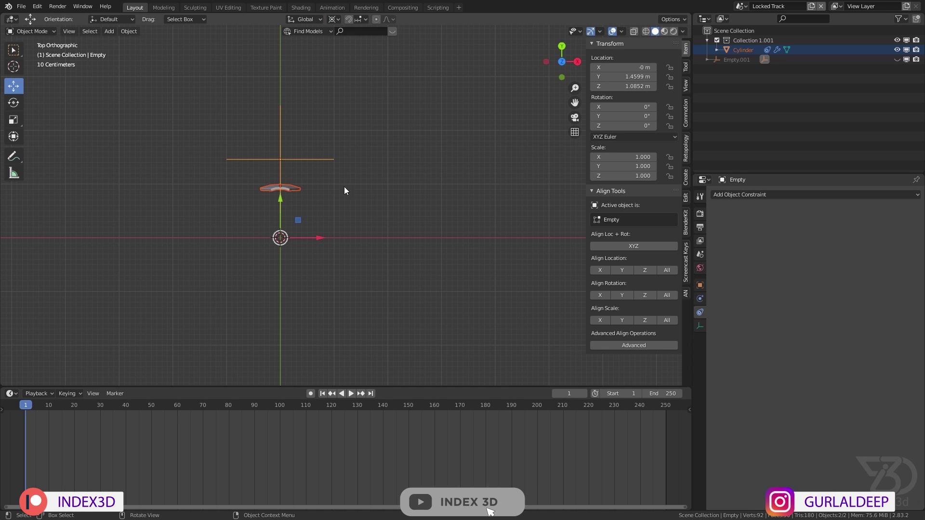
pyautogui.keyDown('shift'); pyautogui.moveTo(337, 219); pyautogui.dragTo(335, 198, button='middle'); pyautogui.keyUp('shift')
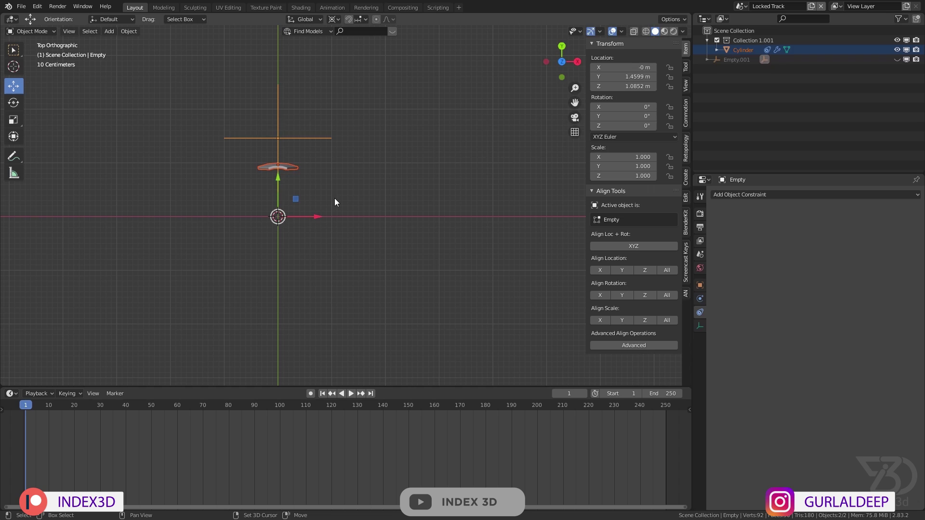
# Duplicate the petal and its Empty and rotate the copy exactly -45° about Z
pyautogui.hotkey('shift', 'd')
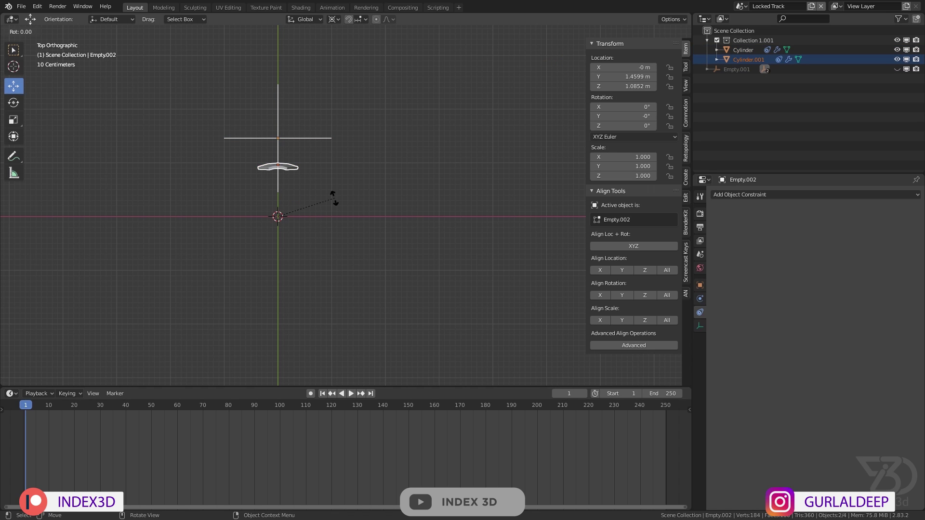
pyautogui.press('z')
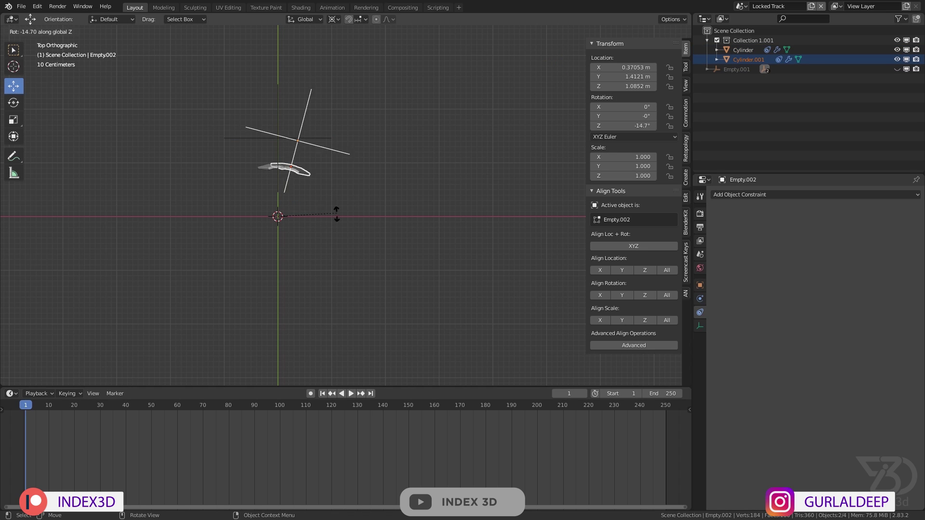
pyautogui.click(310, 240)
pyautogui.click(136, 344)
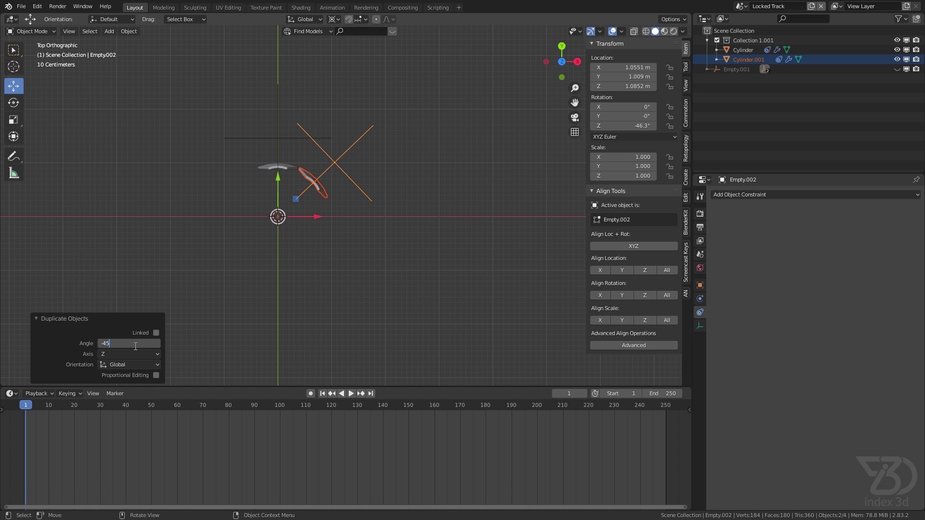
pyautogui.press('Return')
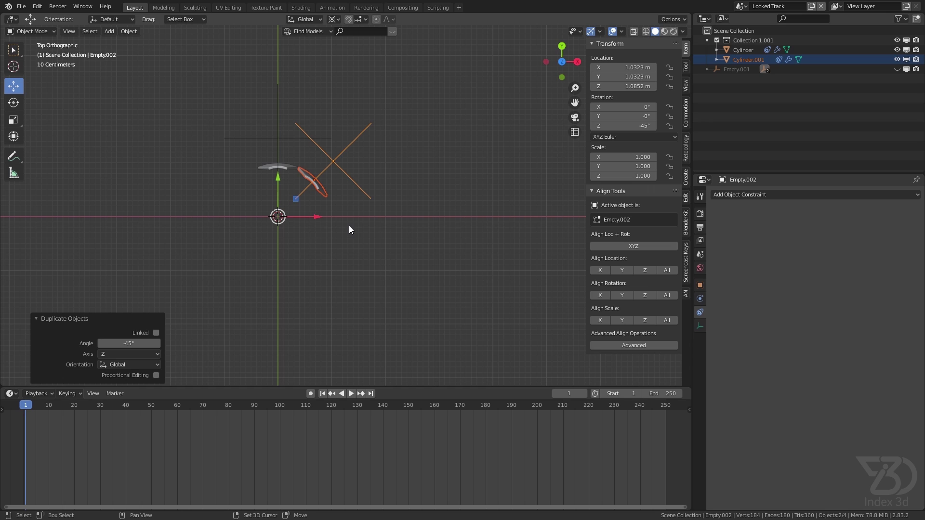
# Repeat the -45° duplicate until eight petals form a ring, then save
pyautogui.hotkey('shift', 'r')
pyautogui.hotkey('shift', 'r')
pyautogui.hotkey('shift', 'r')
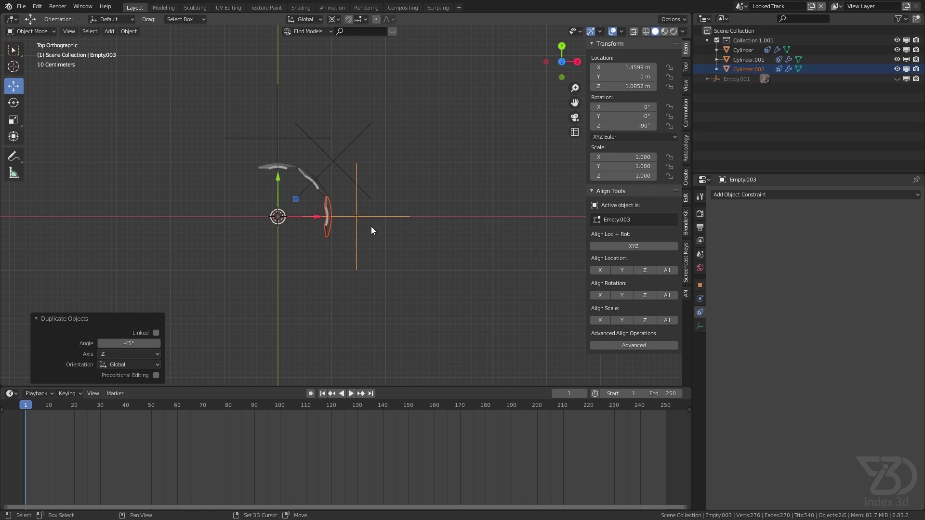
pyautogui.hotkey('shift', 'r')
pyautogui.hotkey('shift', 'r')
pyautogui.hotkey('shift', 'r')
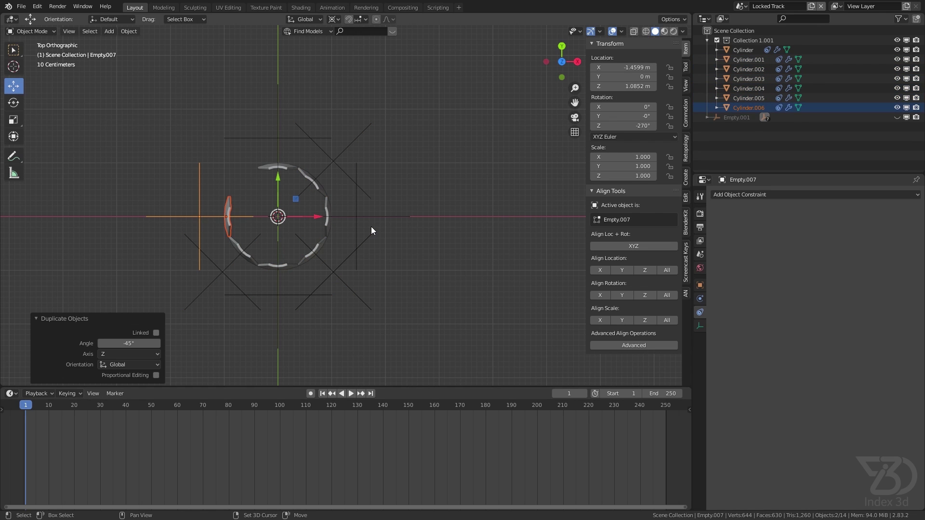
pyautogui.moveTo(365, 230); pyautogui.dragTo(401, 184, button='middle')
pyautogui.hotkey('ctrl', 's')
# Duplicate all petals and Empties and scale the copy to 0.946 in X and Y only
pyautogui.press('a')
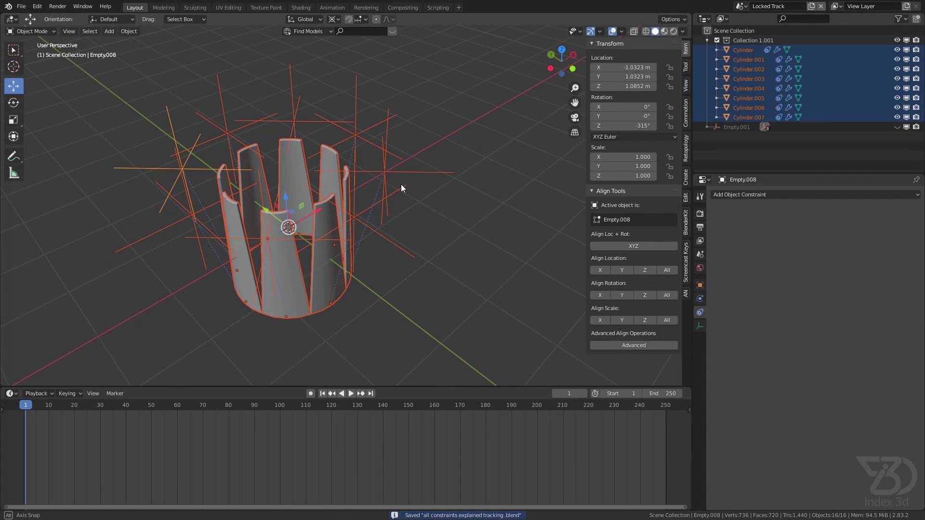
pyautogui.hotkey('shift', 'd')
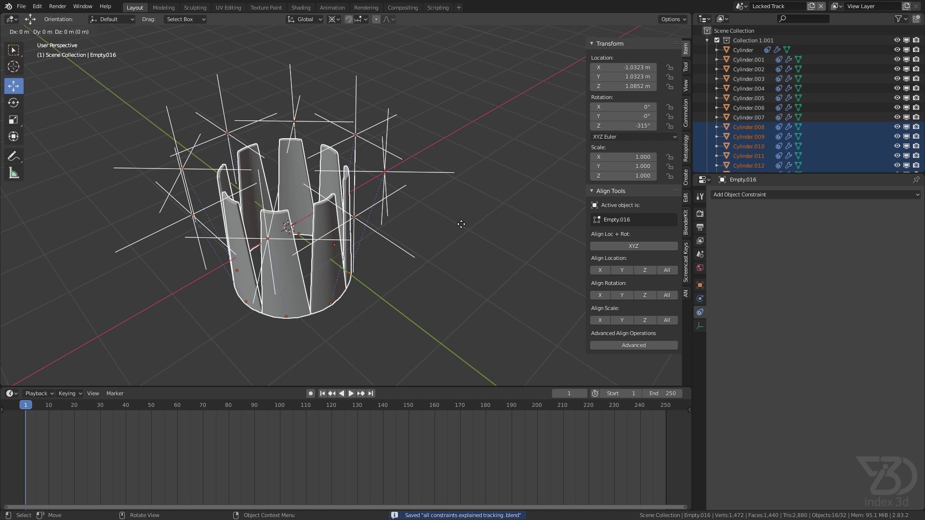
pyautogui.press('s')
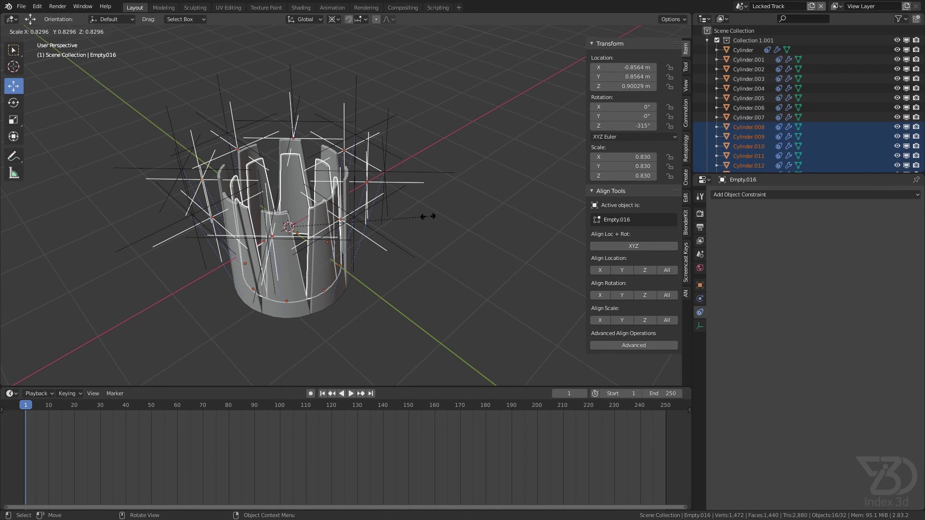
pyautogui.hotkey('shift', 'z')
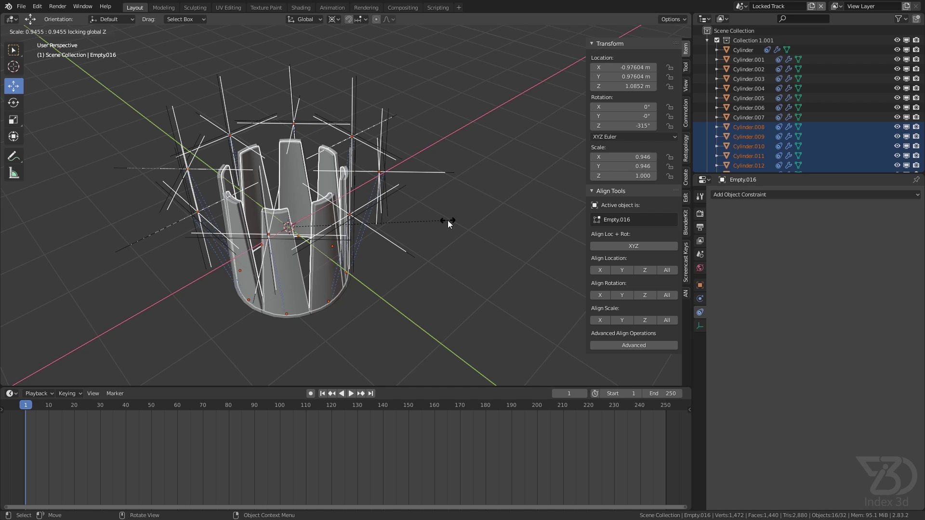
pyautogui.click(447, 221)
pyautogui.moveTo(434, 212); pyautogui.dragTo(361, 194, button='middle')
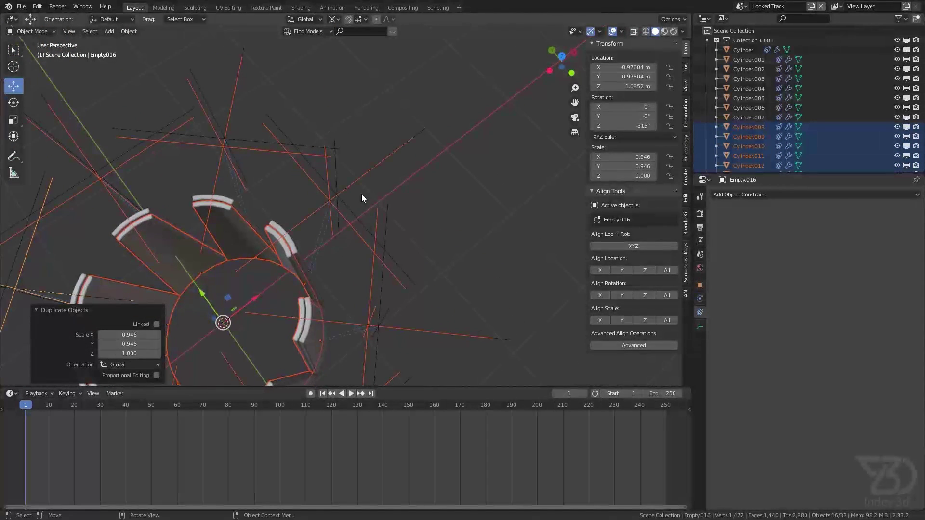
# Rotate the copied ring exactly 22.5° about Z so its petals sit between the outer ones
pyautogui.press('KP_7')
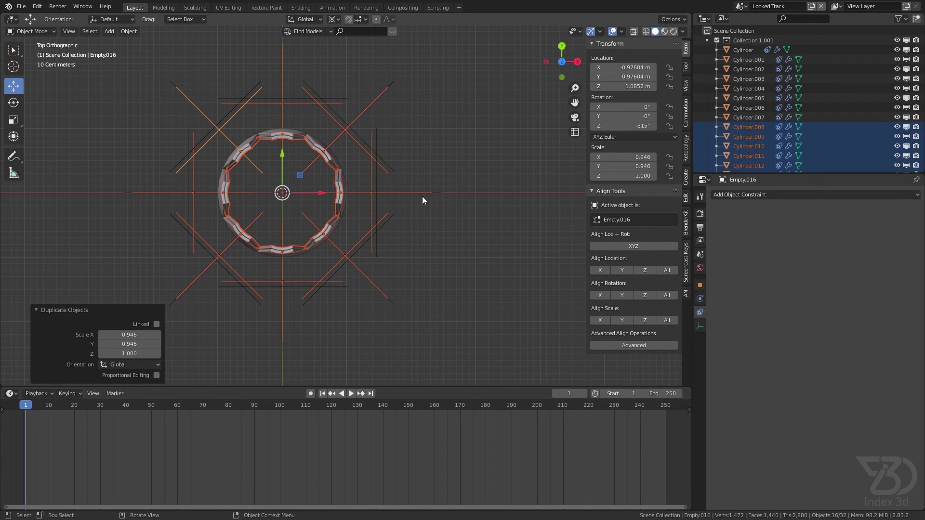
pyautogui.press('r')
pyautogui.press('z')
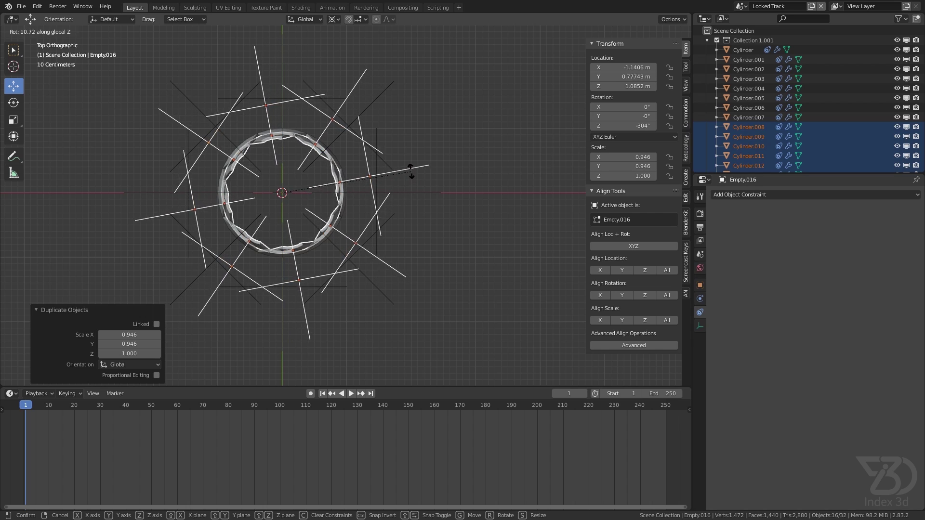
pyautogui.click(370, 156)
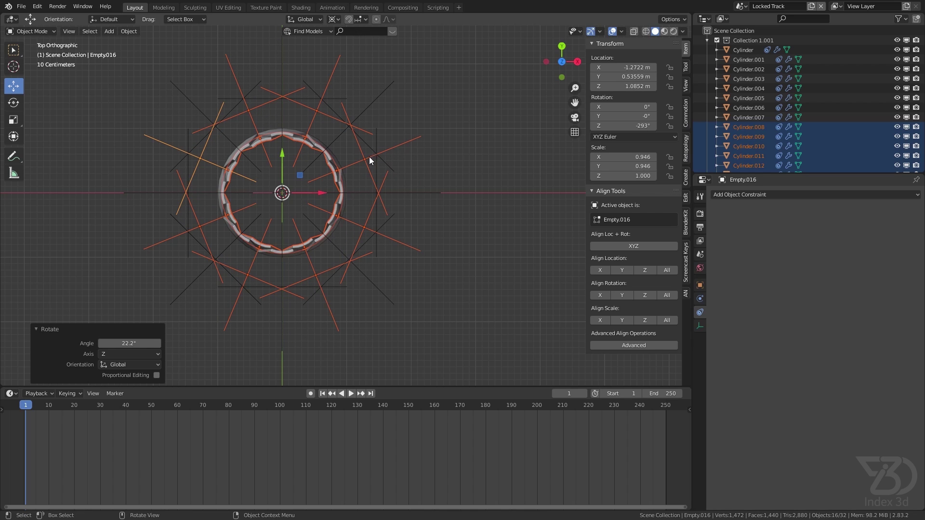
pyautogui.click(130, 344)
pyautogui.write('22.5')
pyautogui.press('Return')
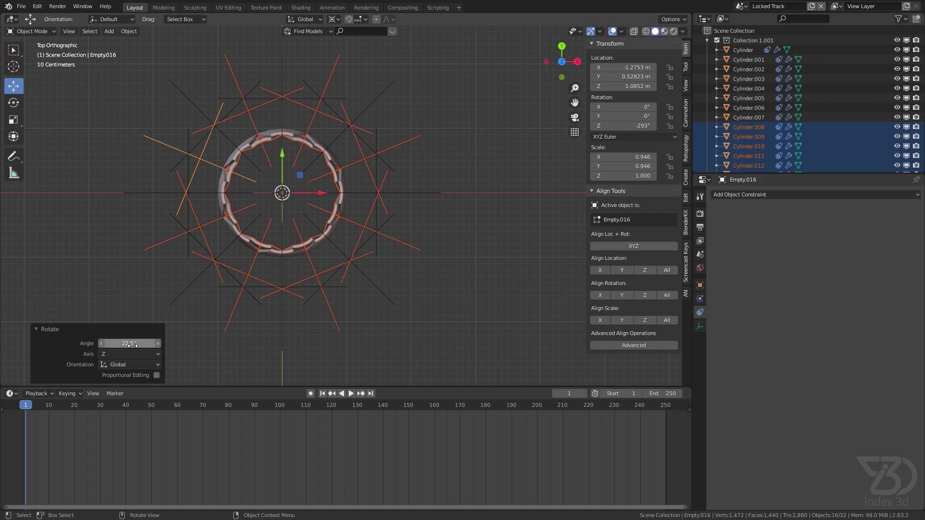
pyautogui.moveTo(286, 166); pyautogui.dragTo(314, 138, button='middle')
# Save the file and unhide Empty.001 from the Outliner
pyautogui.hotkey('ctrl', 's')
pyautogui.scroll(-3, 289, 133)
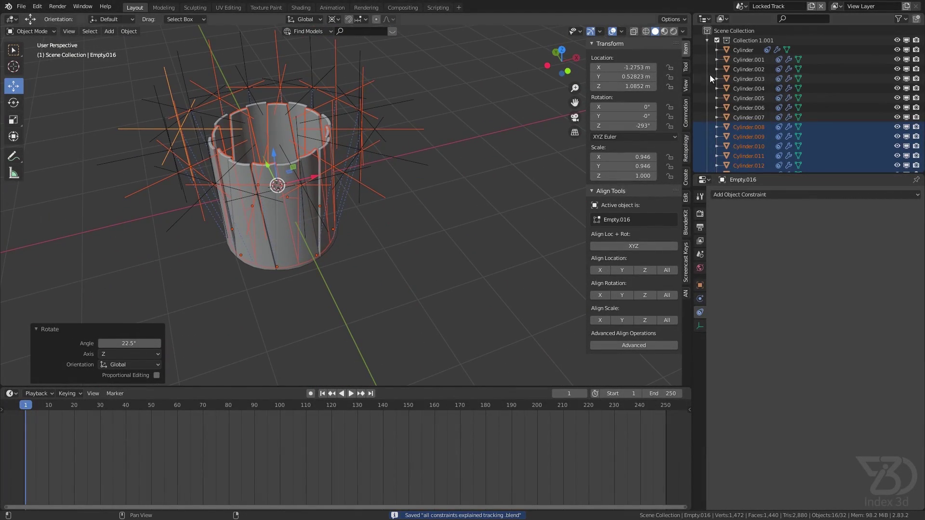
pyautogui.scroll(-2, 750, 73)
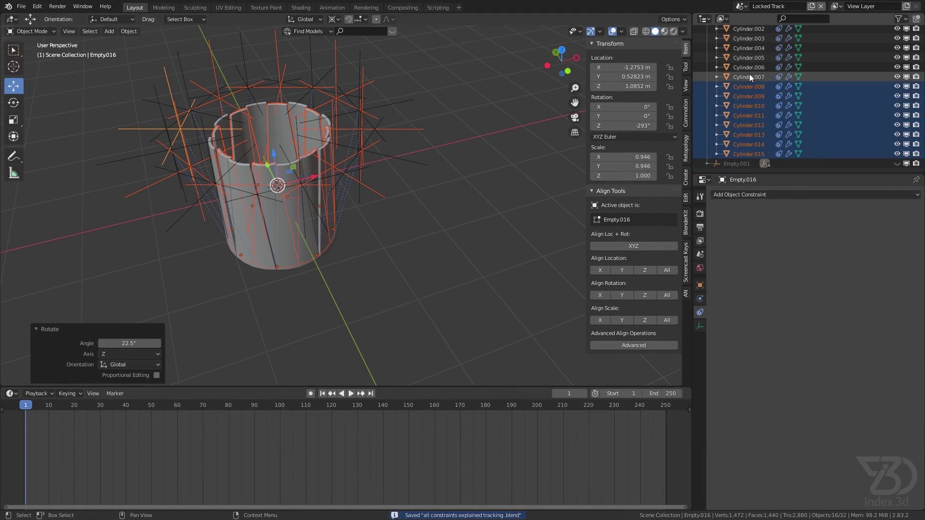
pyautogui.click(897, 163)
# Select only Empty.001, turn off viewport overlays, and scale it to about 0.747
pyautogui.moveTo(364, 198); pyautogui.dragTo(383, 217, button='middle')
pyautogui.click(384, 195)
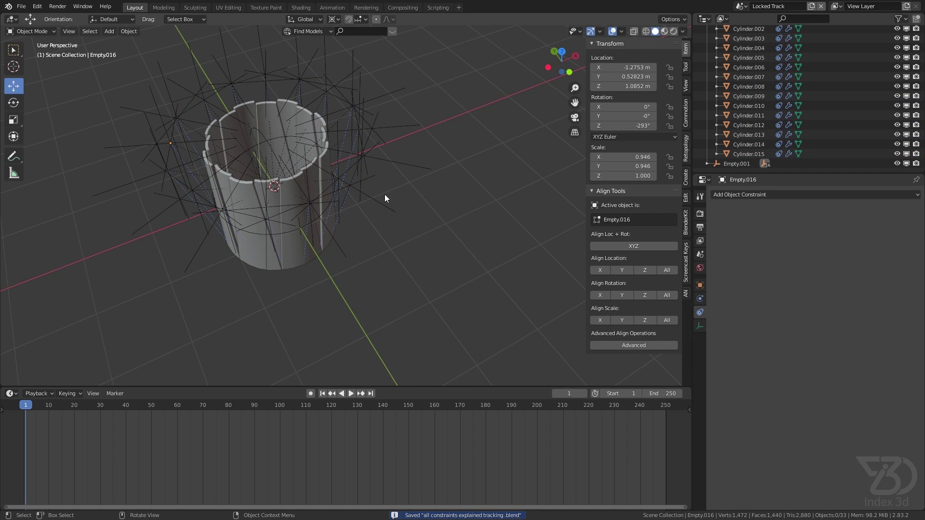
pyautogui.click(275, 146)
pyautogui.click(613, 31)
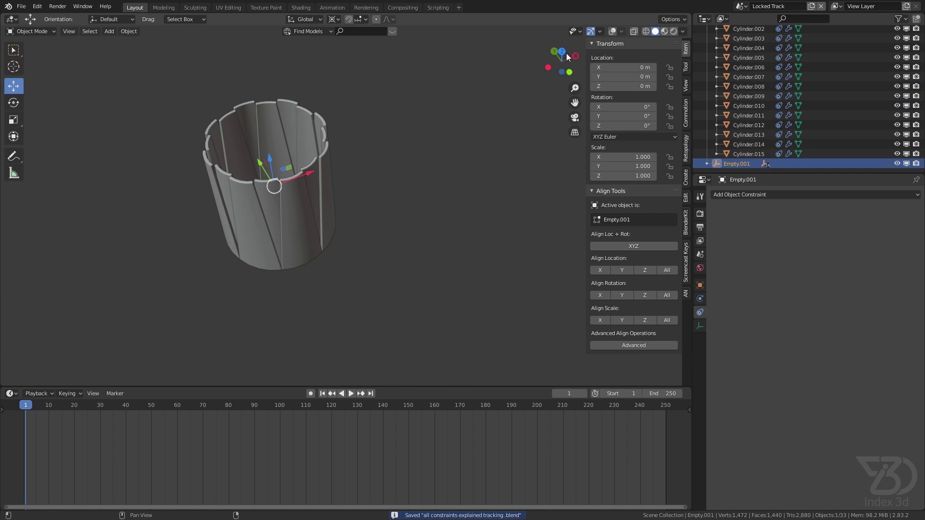
pyautogui.press('s')
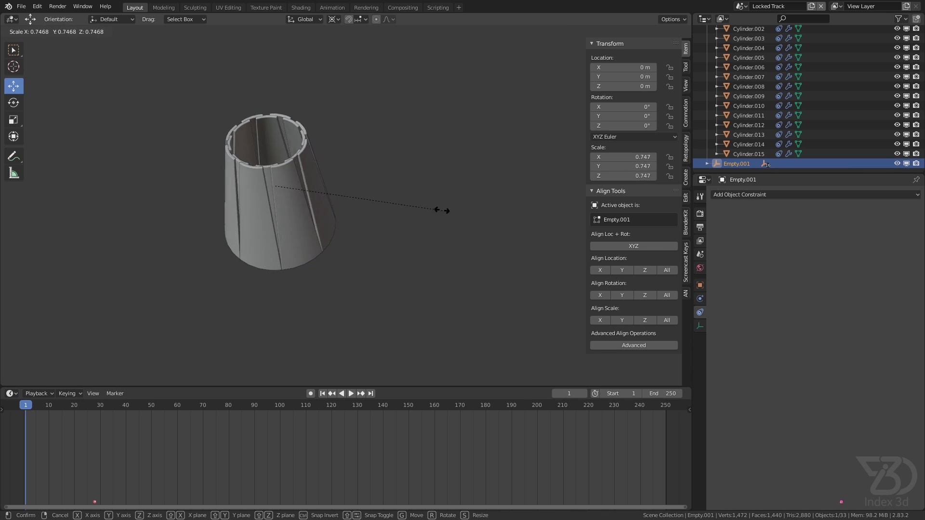
# Cancel the trial scale of Empty.001 and turn viewport overlays back on
pyautogui.press('Escape')
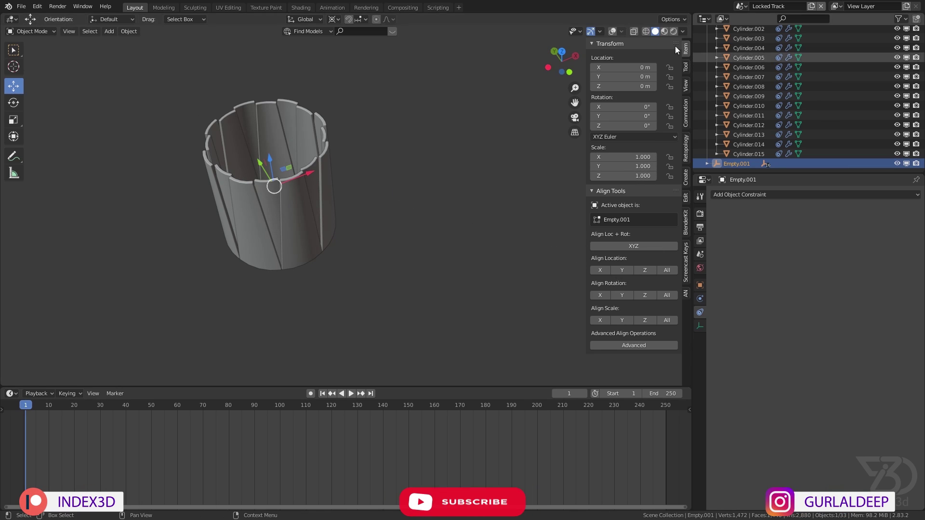
pyautogui.click(612, 31)
pyautogui.moveTo(361, 235); pyautogui.dragTo(397, 209, button='middle')
# Try a vertical Z move of Empty.001 and cancel, then scale it to about 2.216
pyautogui.press('g')
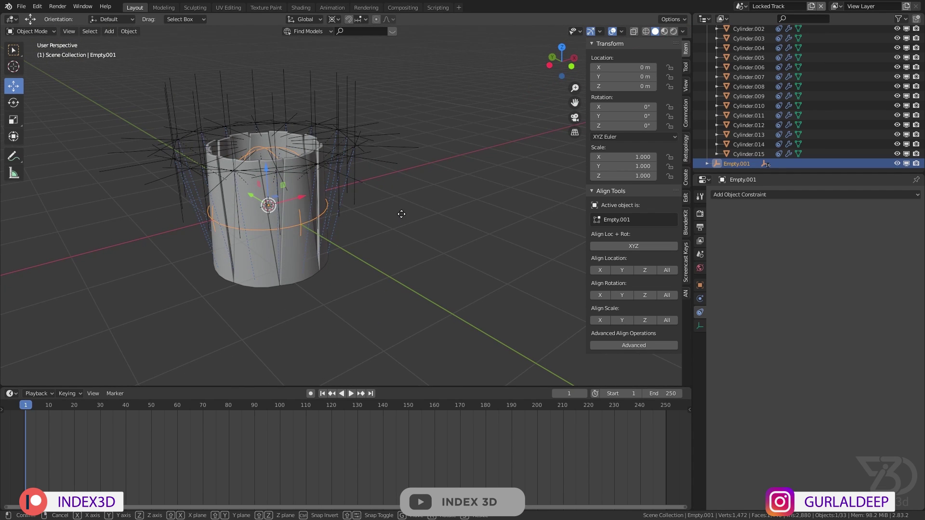
pyautogui.press('z')
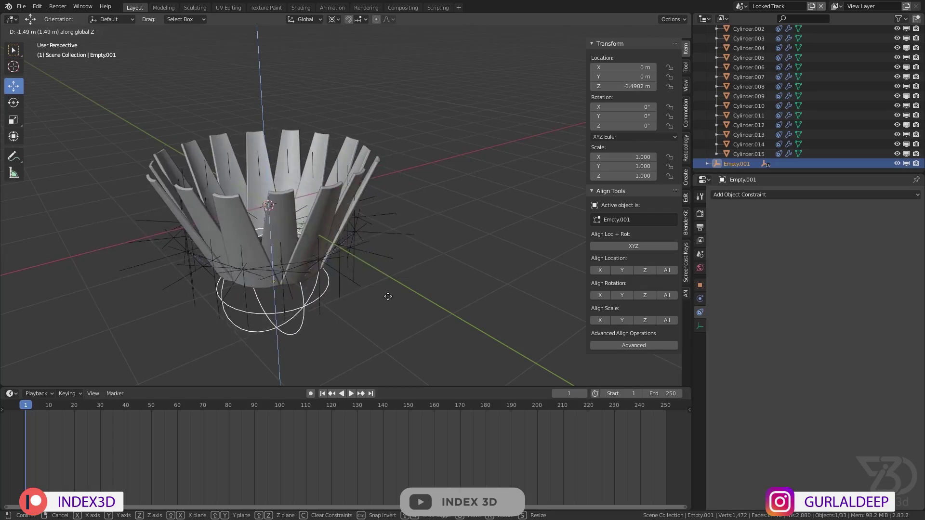
pyautogui.press('Escape')
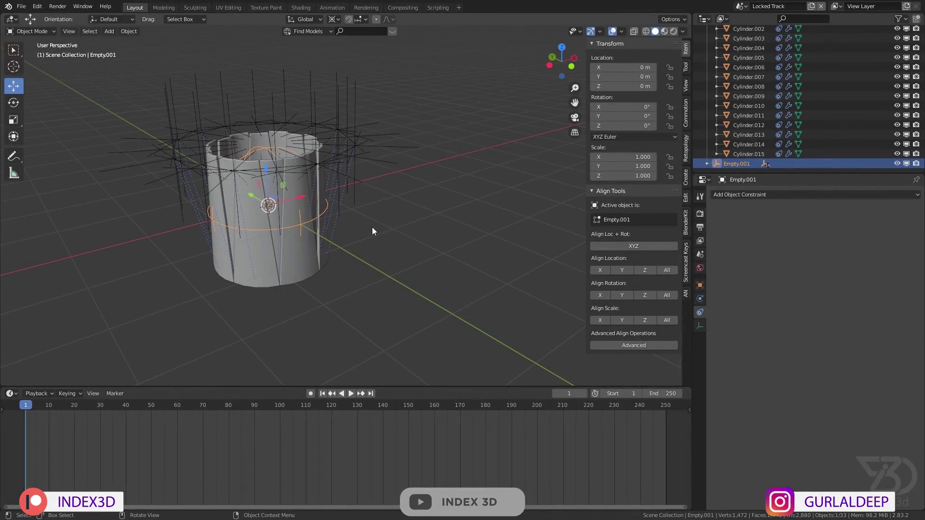
pyautogui.press('s')
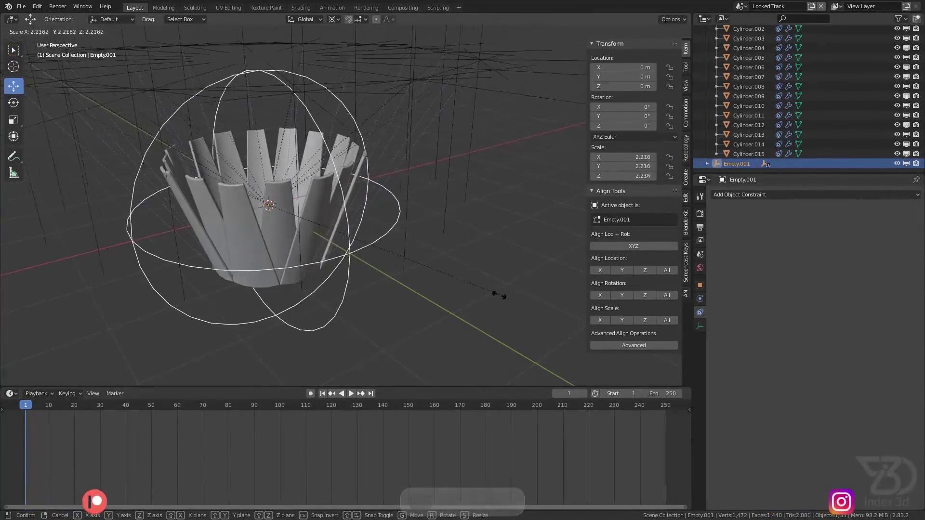